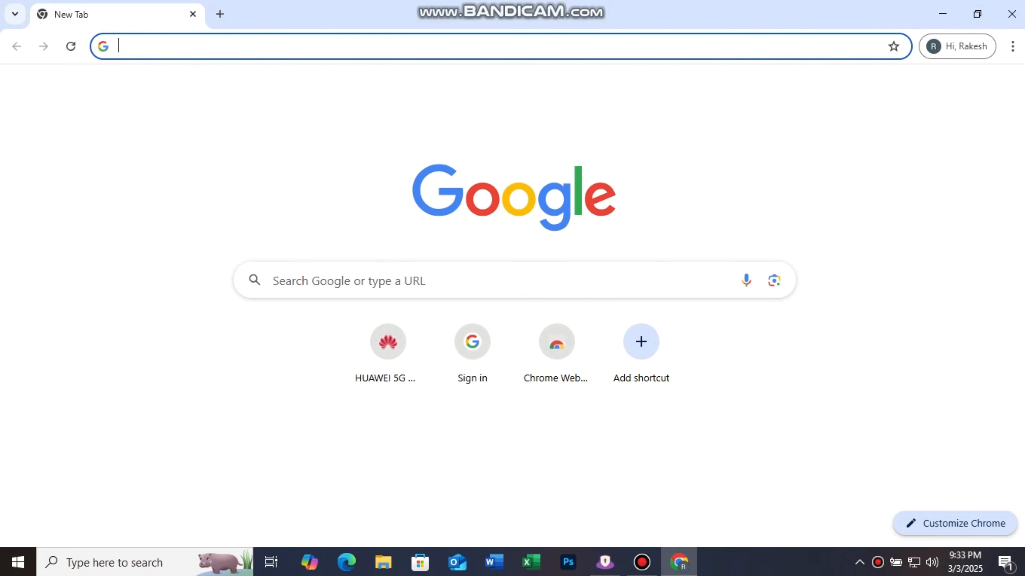
Search Google for 'rrb apply'.
click(282, 280)
text(rrb)
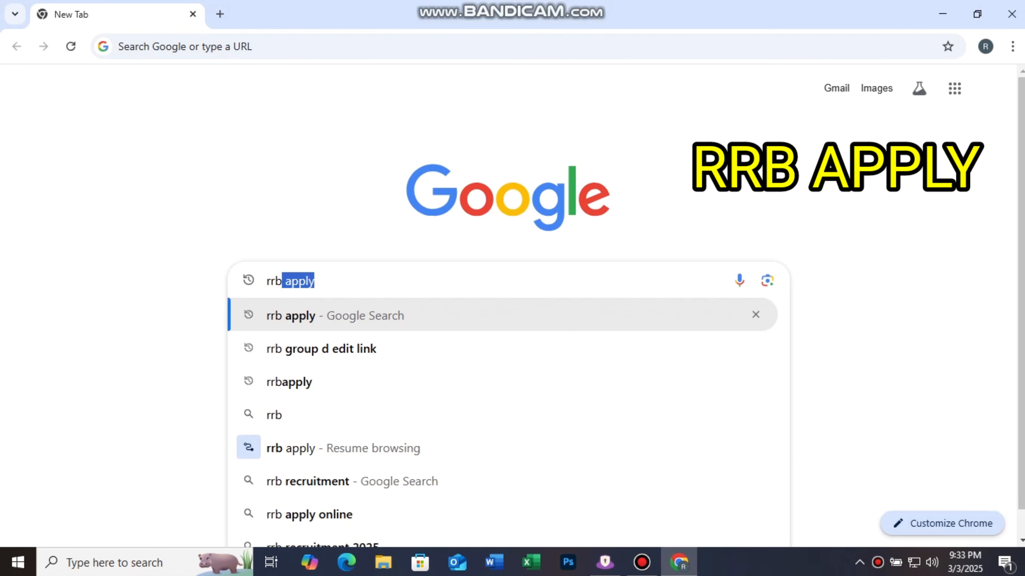
key(Return)
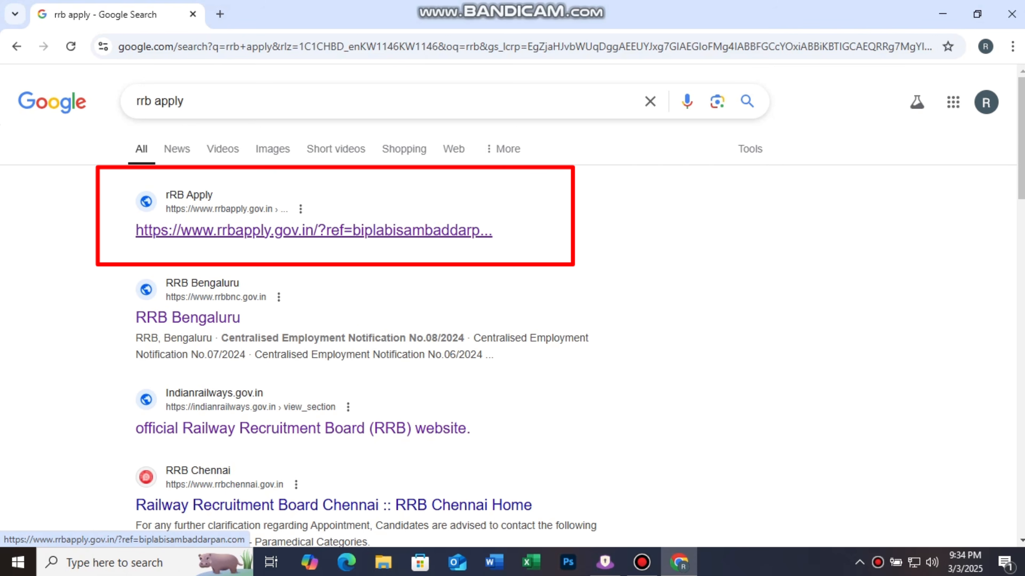
Open the official rrbapply.gov.in site and go to sign-in for an existing account.
click(314, 230)
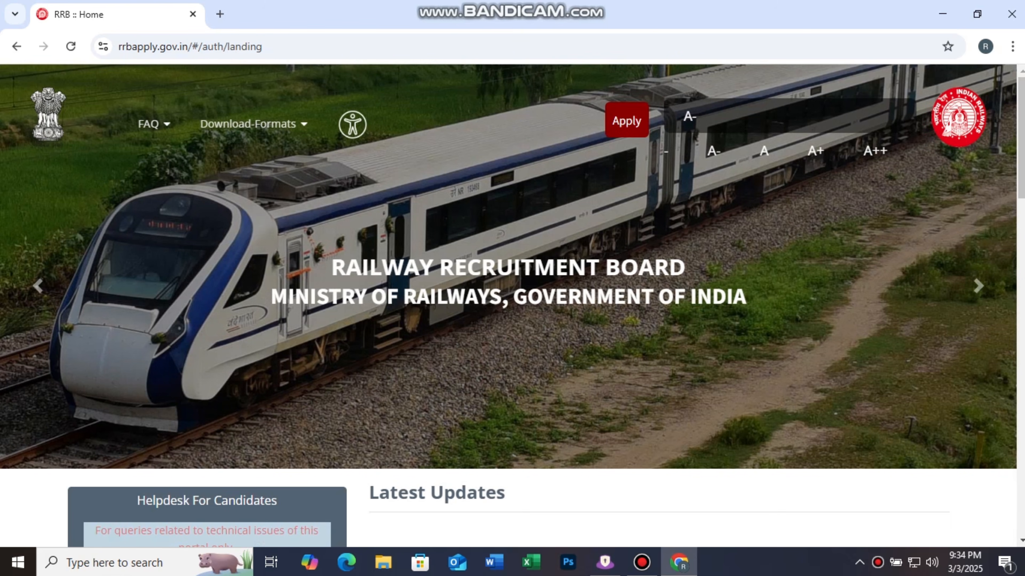
scroll(508, 306, down, 2)
scroll(508, 306, up, 2)
click(627, 121)
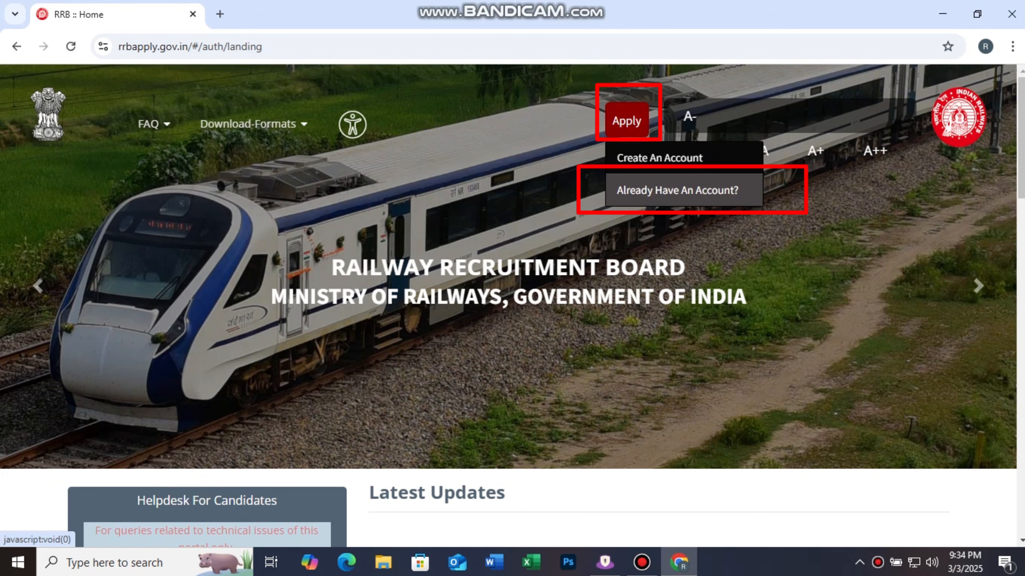
click(677, 190)
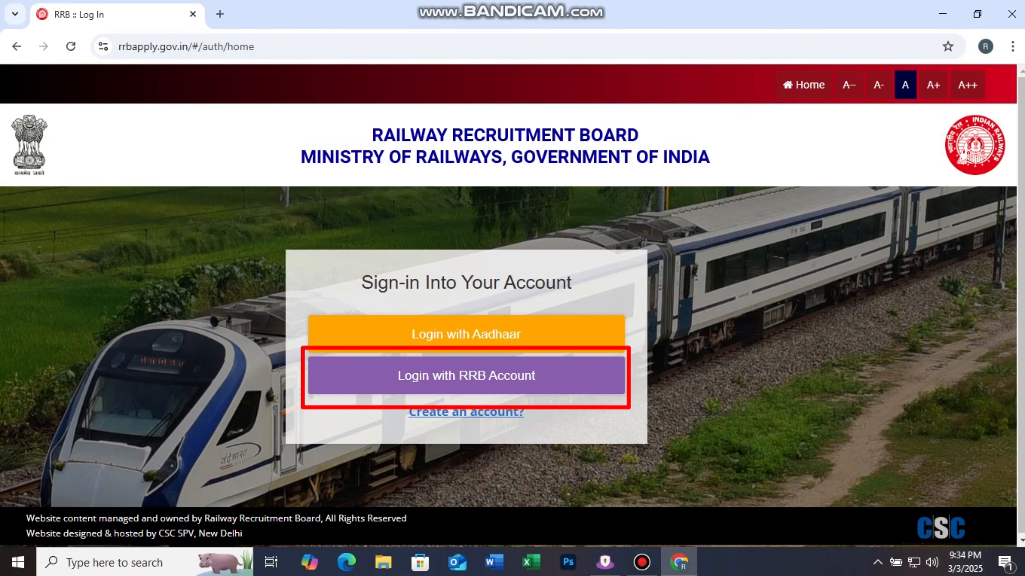
Sign in with an RRB account using the registered mobile number and password, and pass the reCAPTCHA.
click(466, 375)
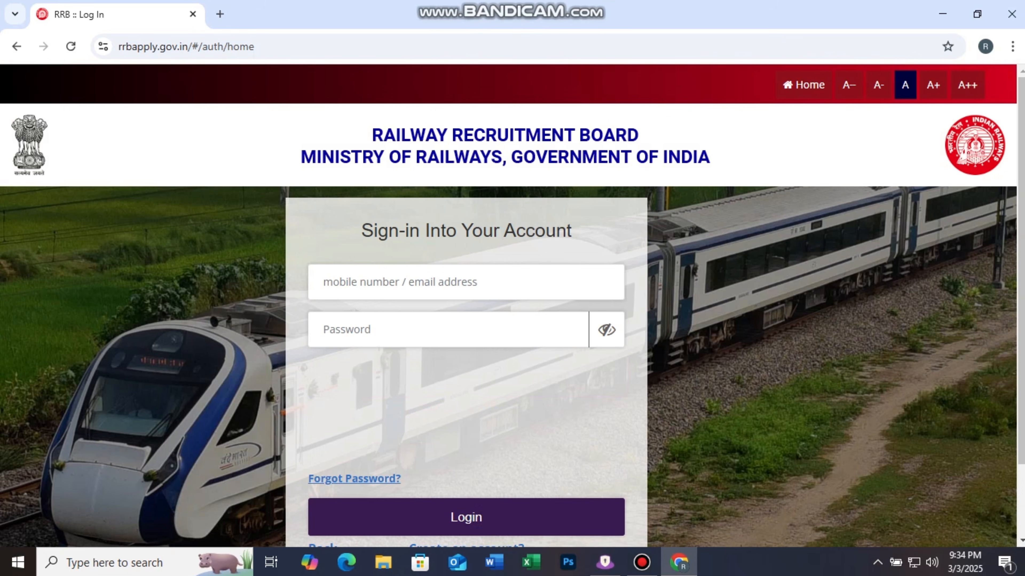
click(466, 282)
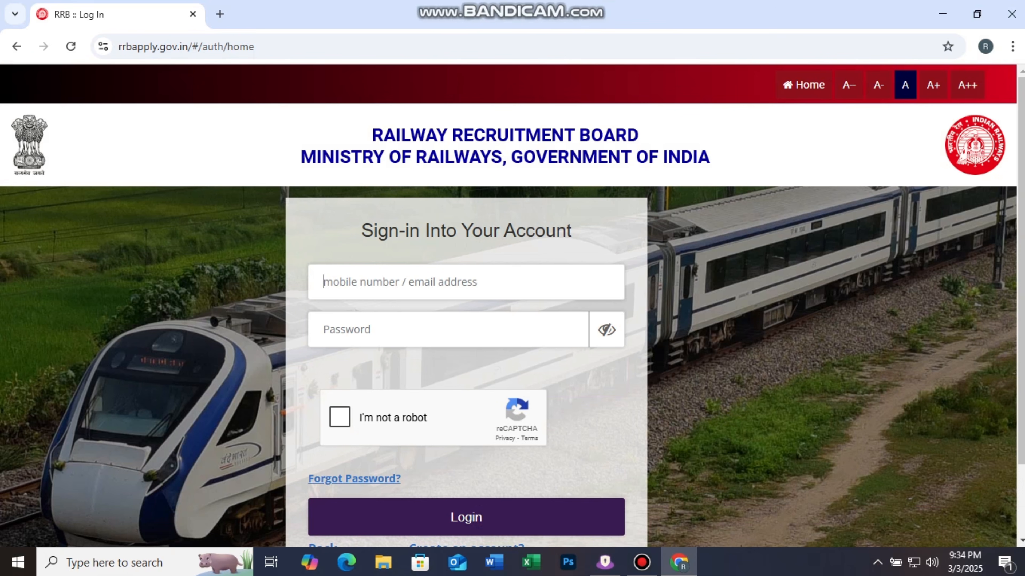
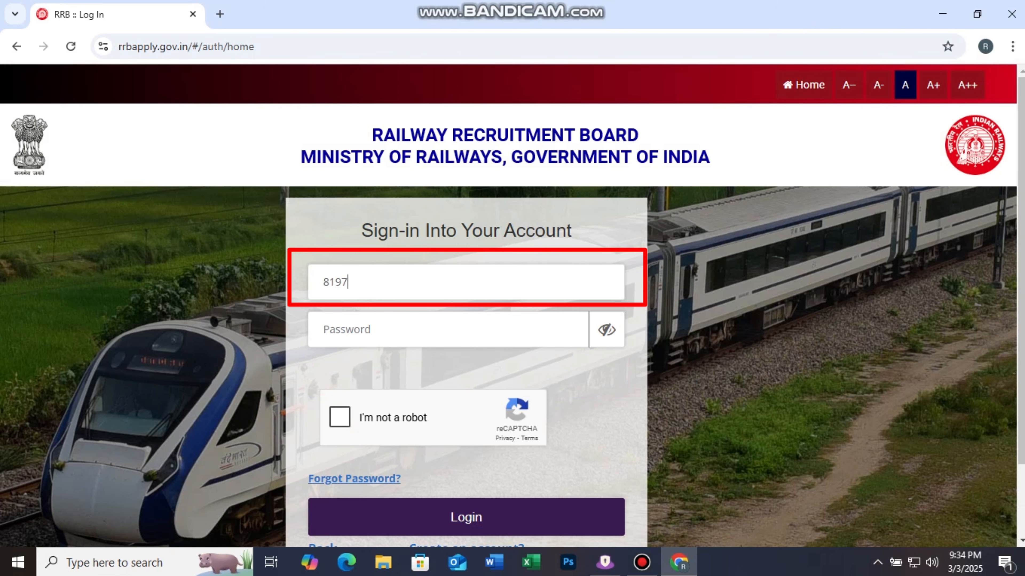
key(Tab)
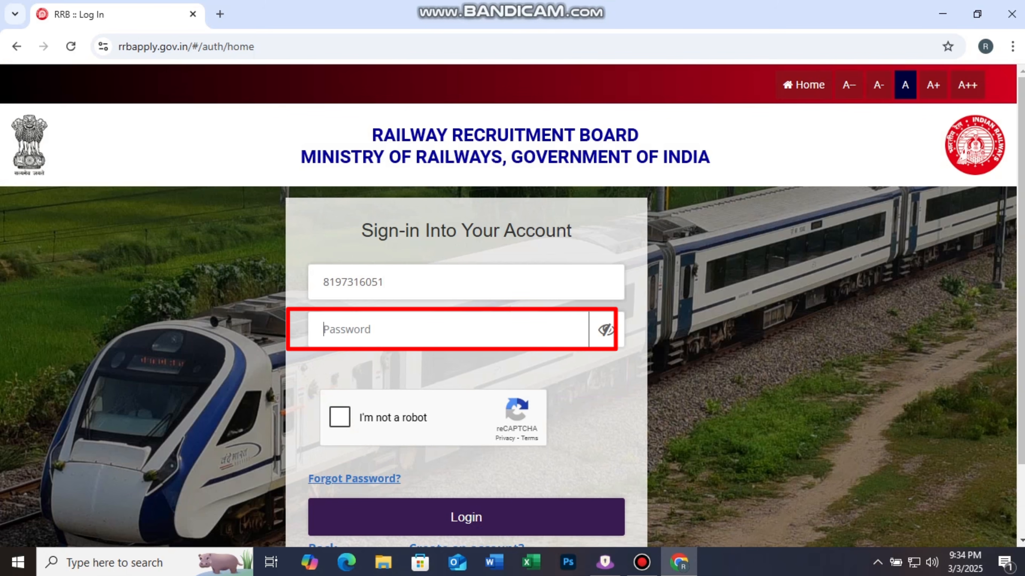
text(aaaaaaaaaaaaa)
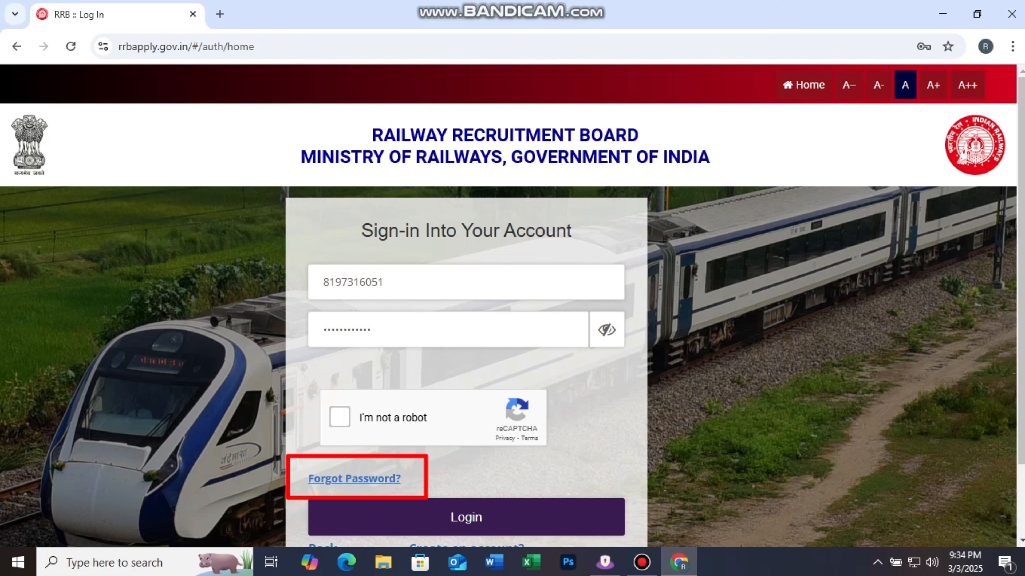
click(340, 418)
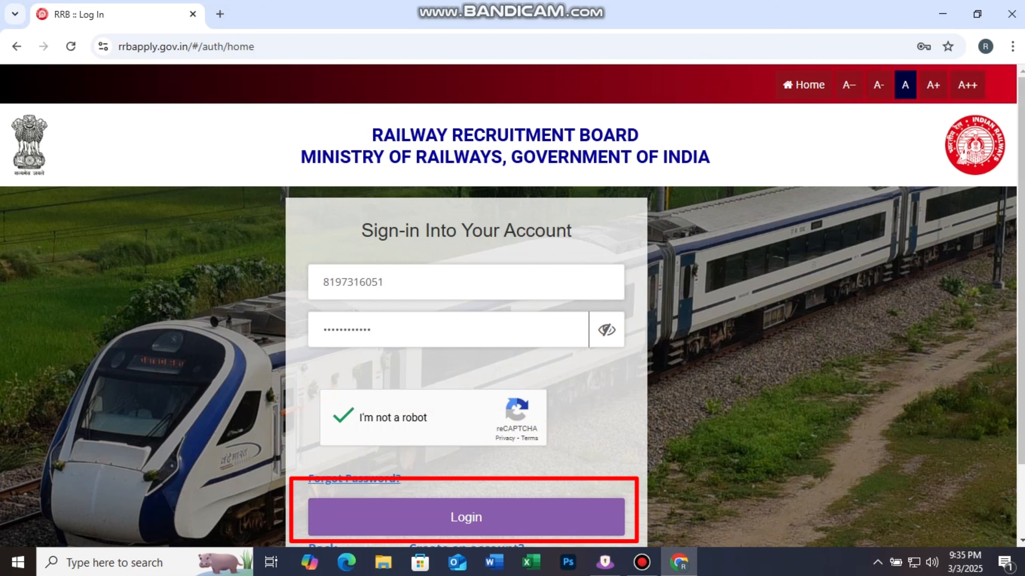
Submit the login and verify the six-digit phone OTP to reach the Candidate Dashboard.
click(466, 517)
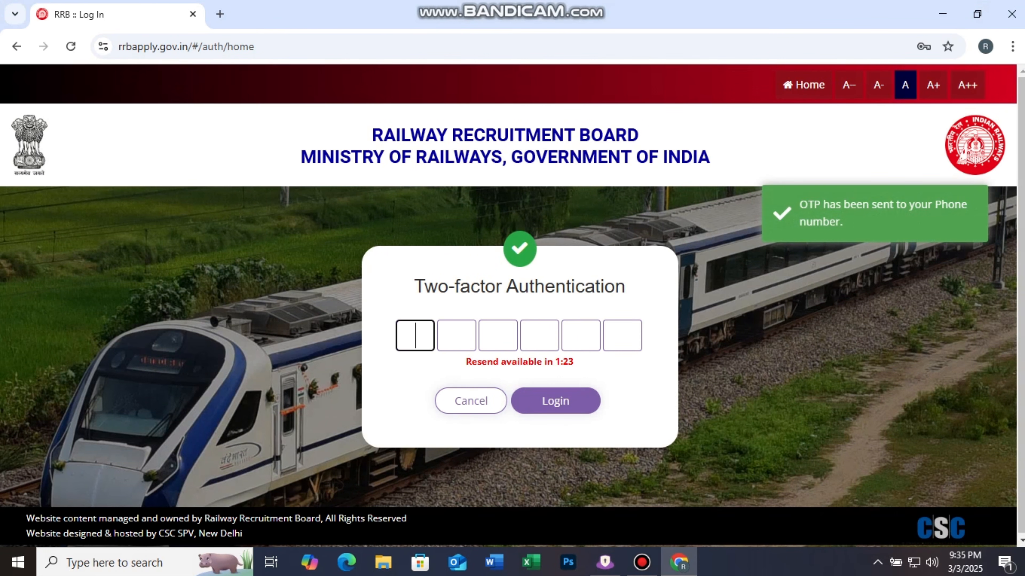
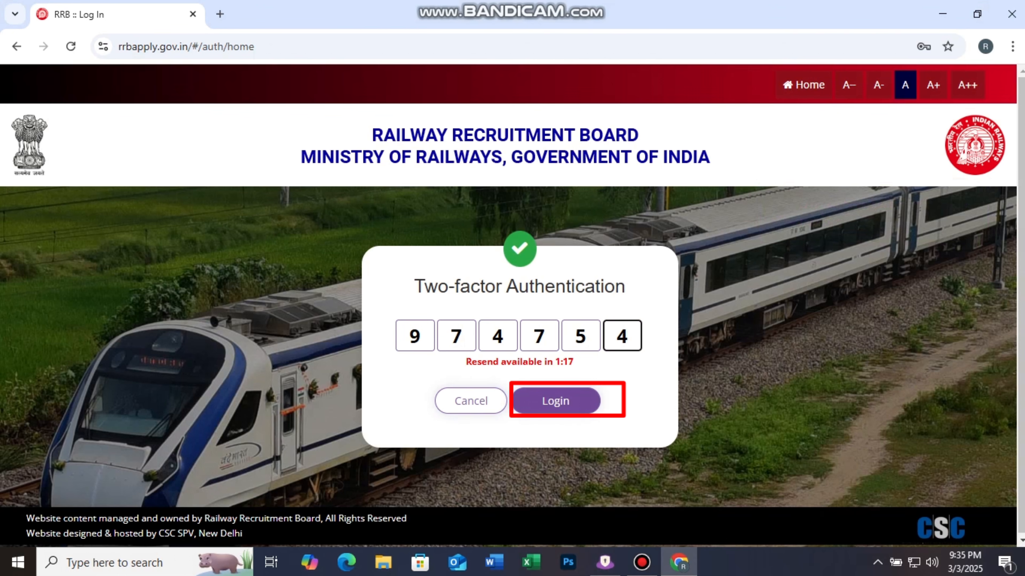
key(Return)
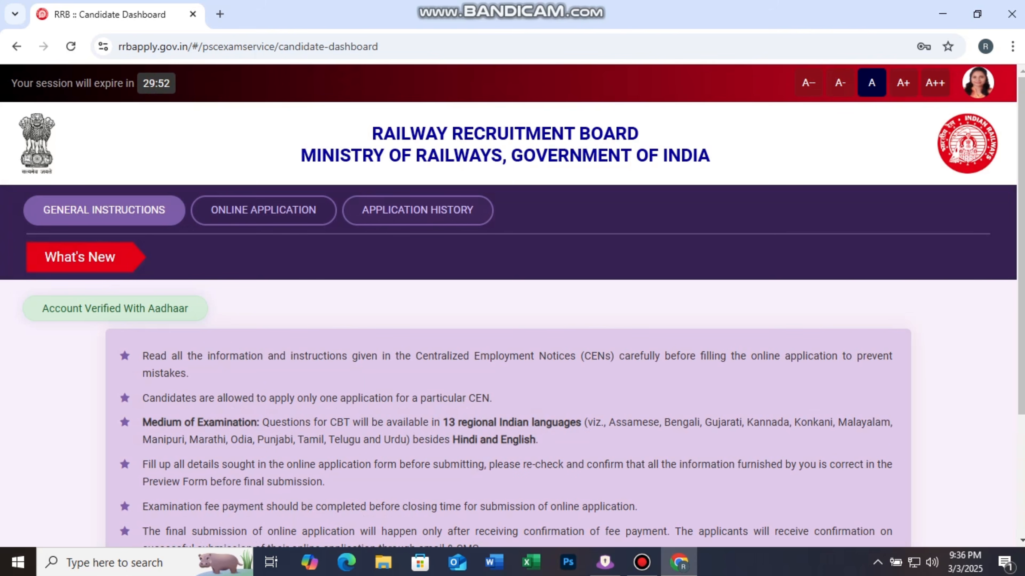
Open Application History and choose Modify on the submitted application.
click(417, 210)
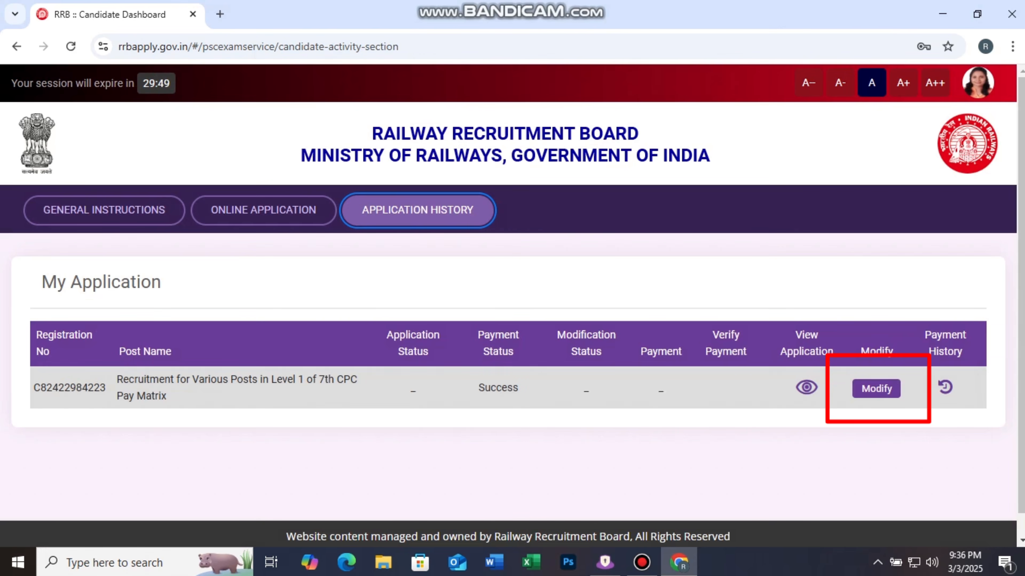
click(876, 389)
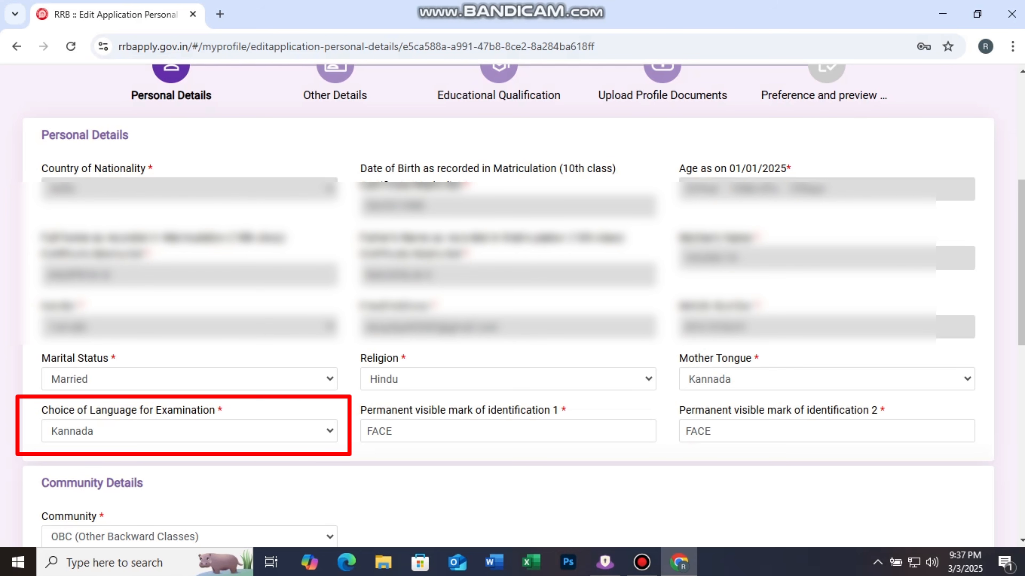
Review marital status, community (kept OBC) and present address state (Karnataka), then save and continue.
click(189, 379)
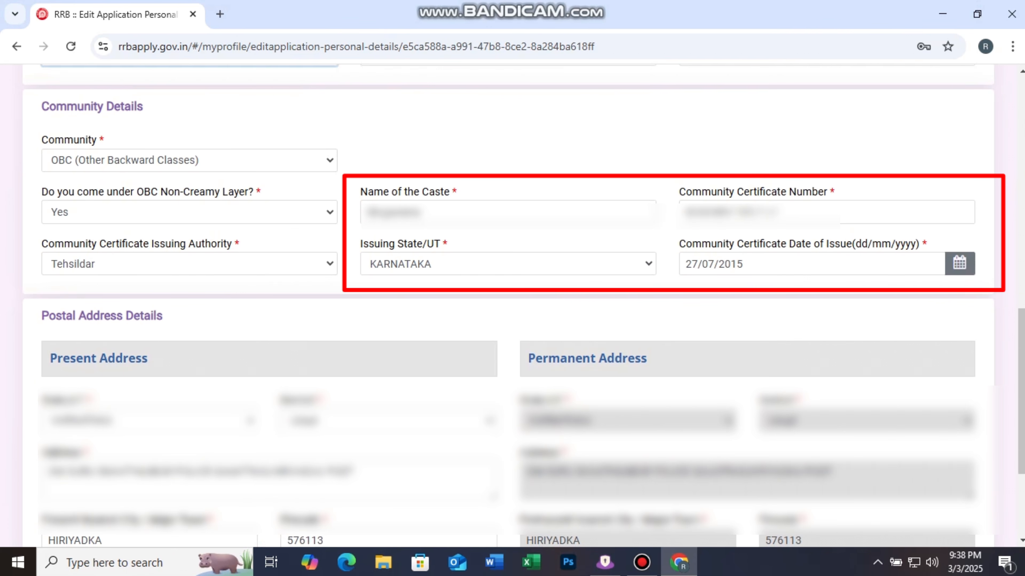
click(189, 161)
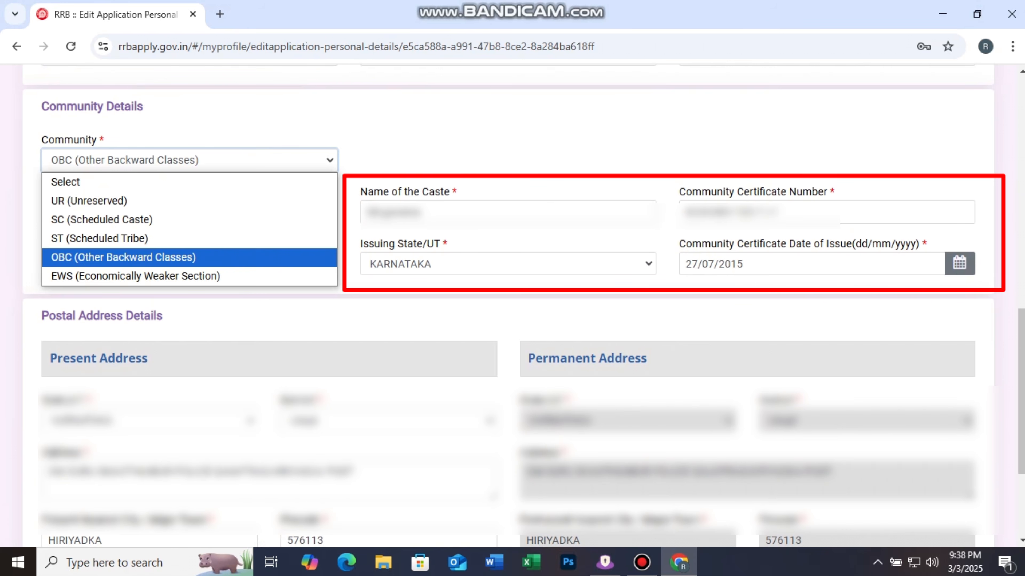
key(Escape)
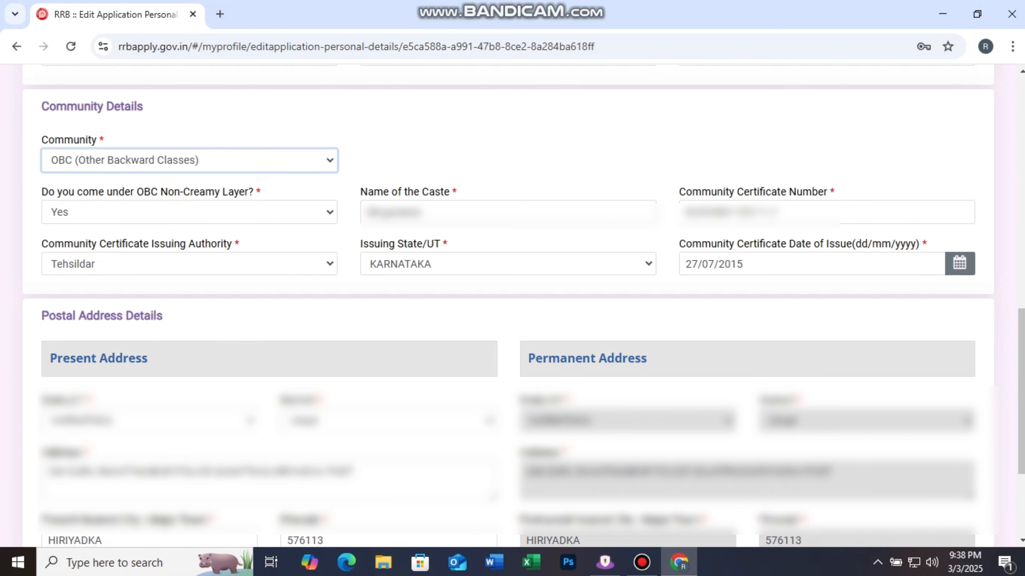
scroll(512, 303, down, 3)
click(161, 270)
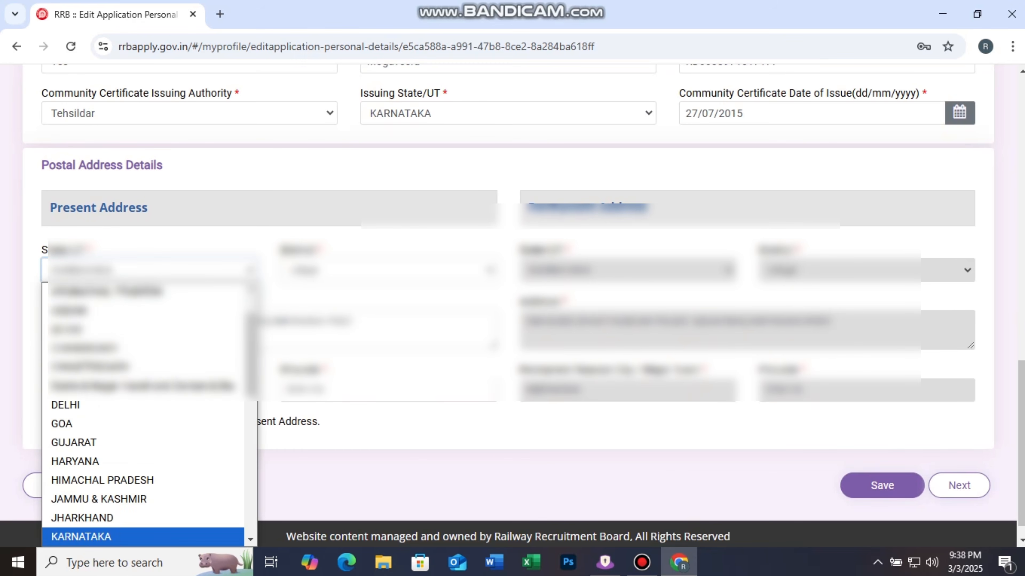
click(161, 270)
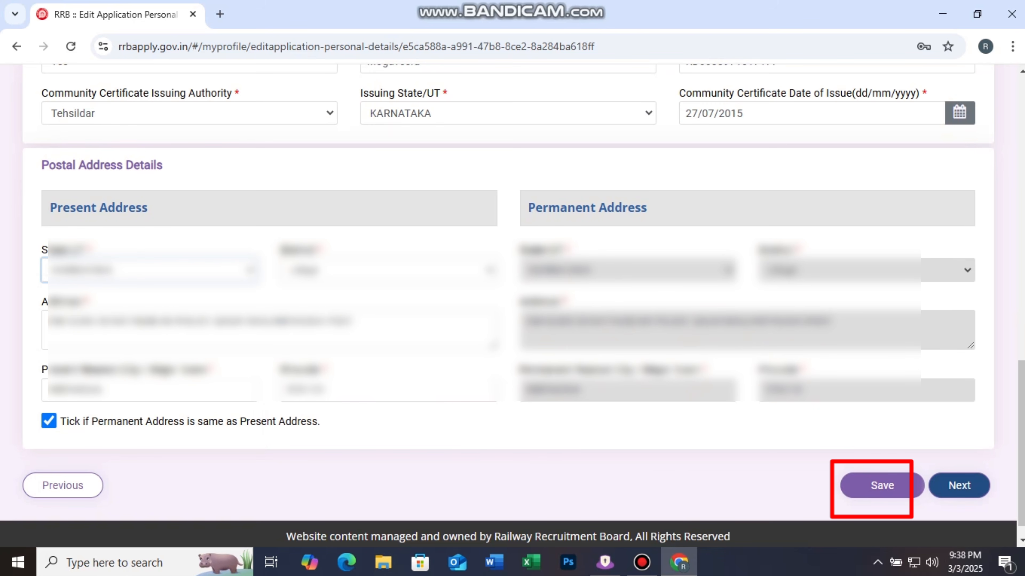
click(959, 485)
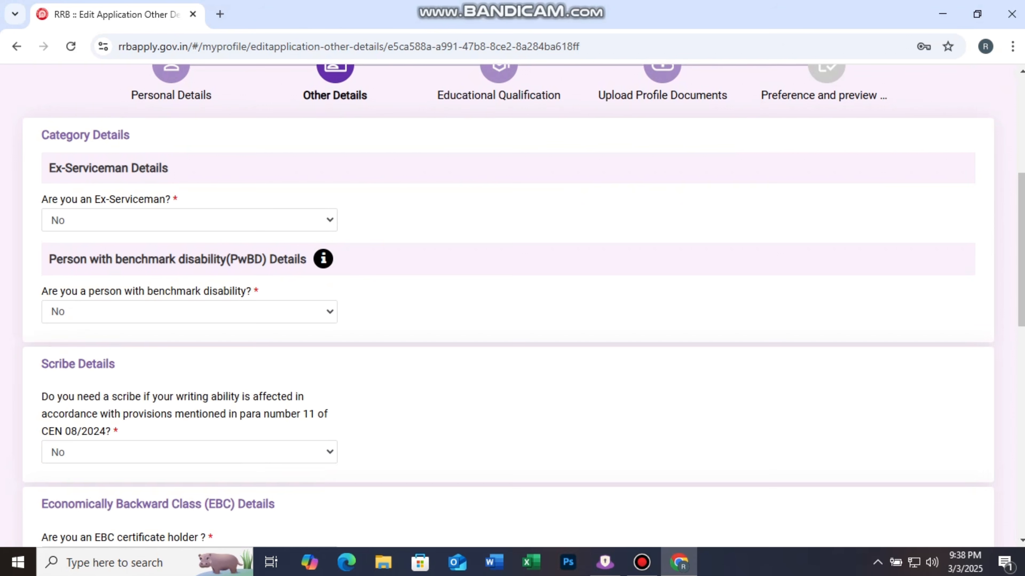
scroll(508, 305, down, 1)
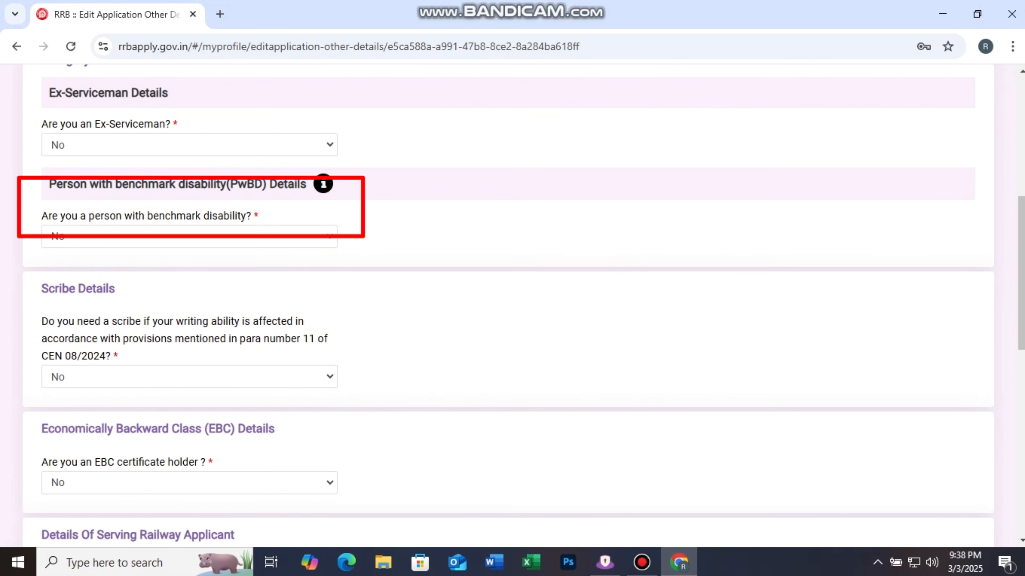
scroll(523, 305, down, 1)
scroll(524, 306, down, 2)
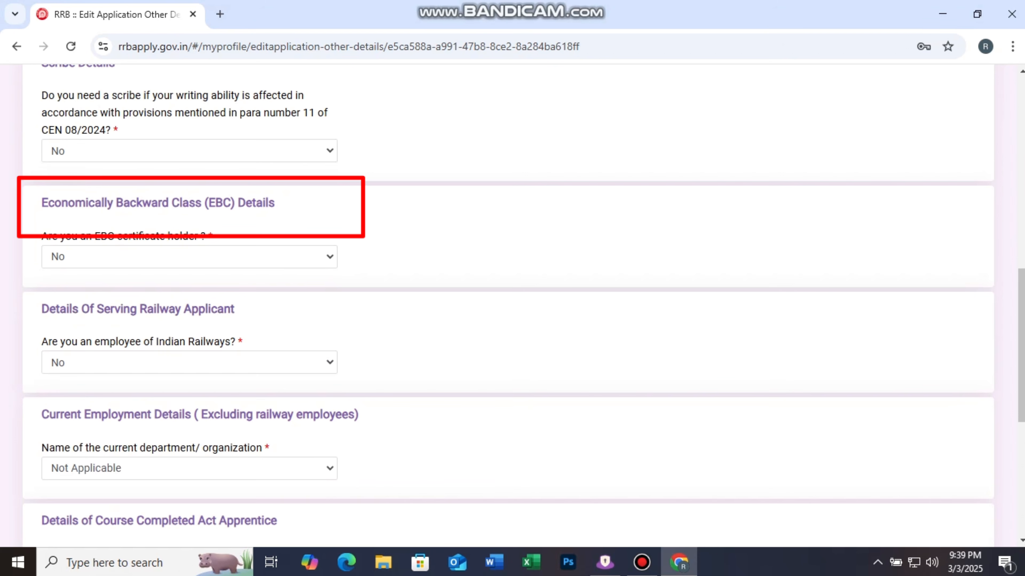
scroll(523, 305, down, 2)
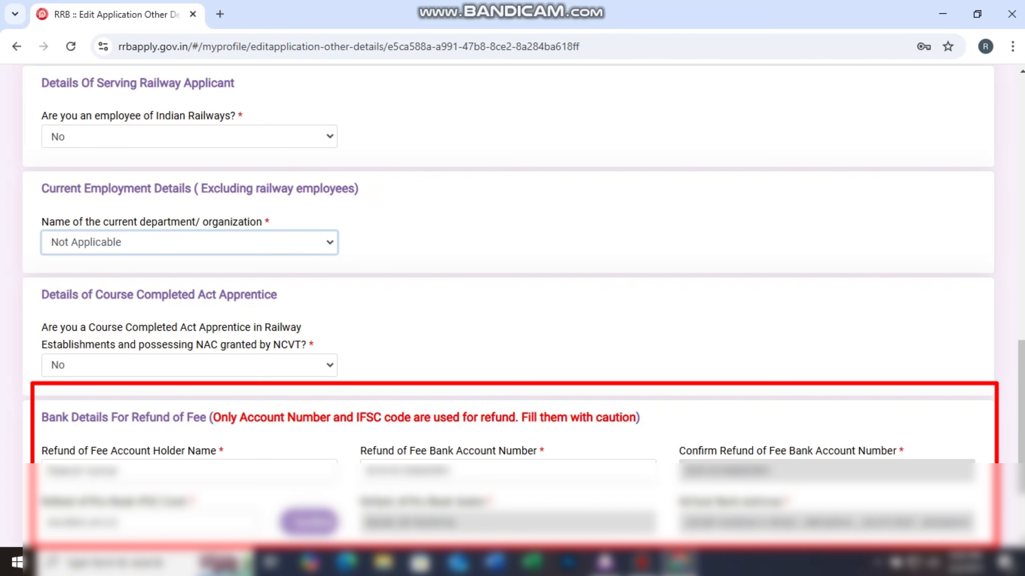
scroll(512, 302, down, 2)
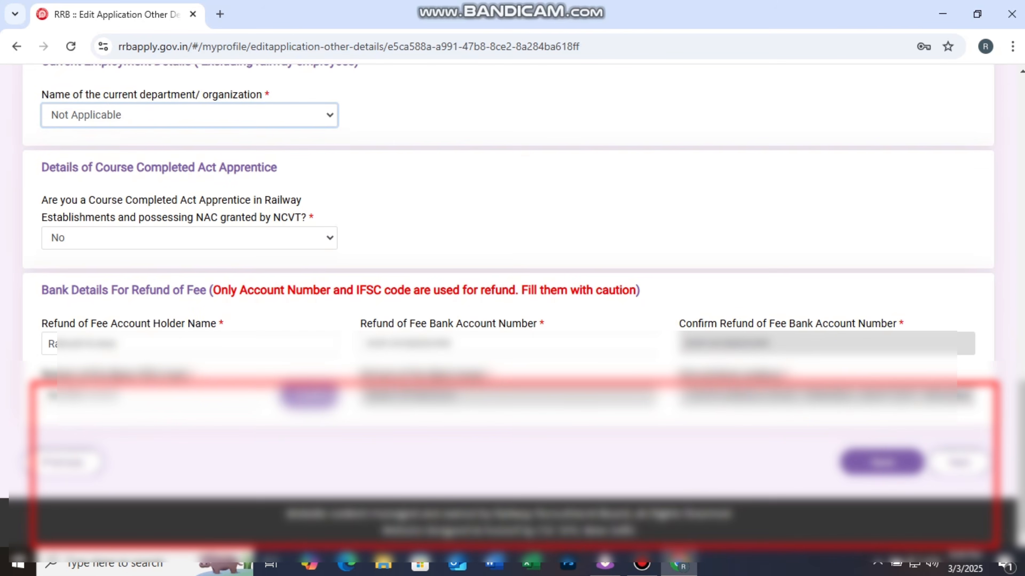
click(118, 344)
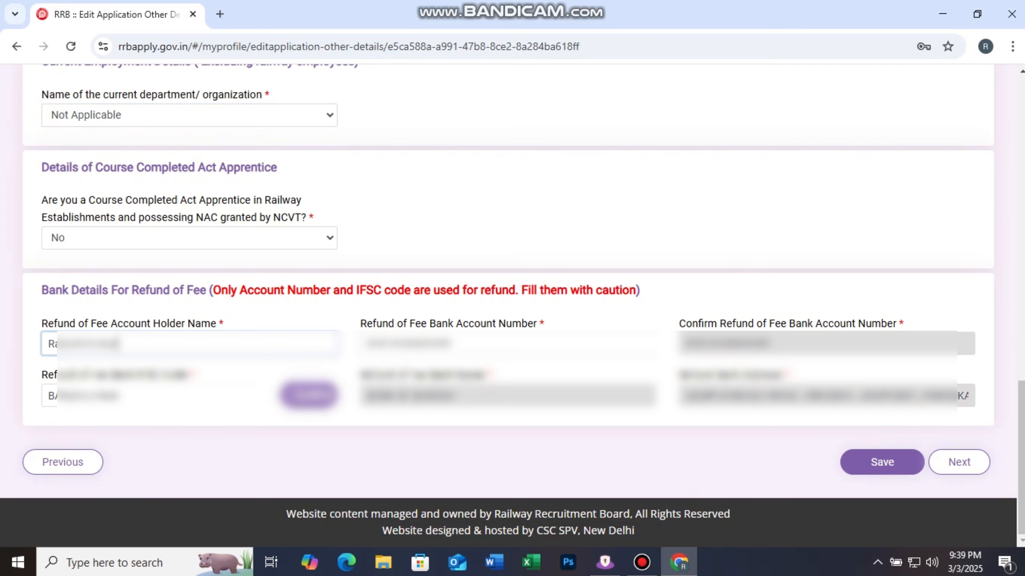
click(445, 344)
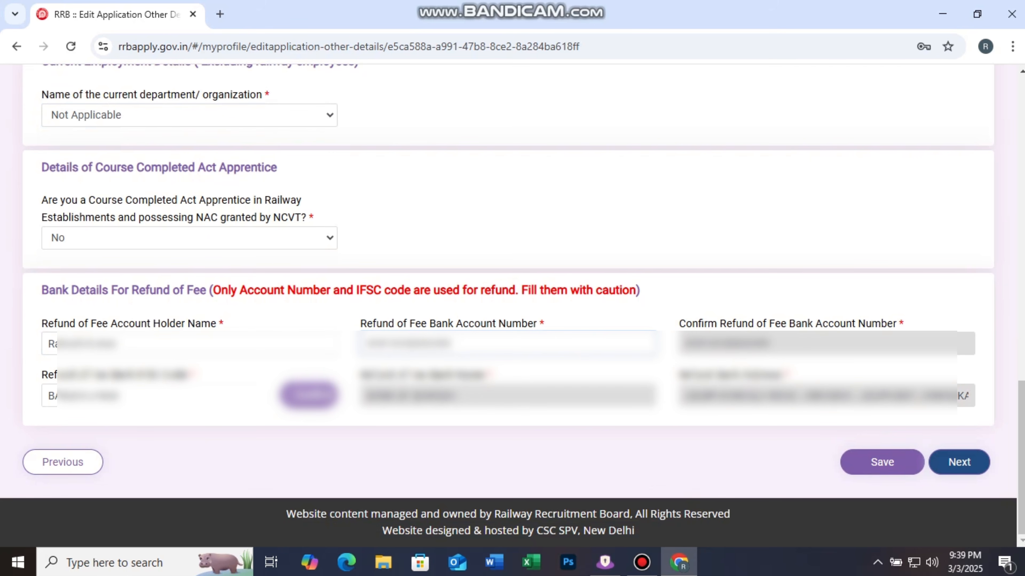
Save Other Details and pick Matriculation/SSLC as the educational qualification.
click(959, 462)
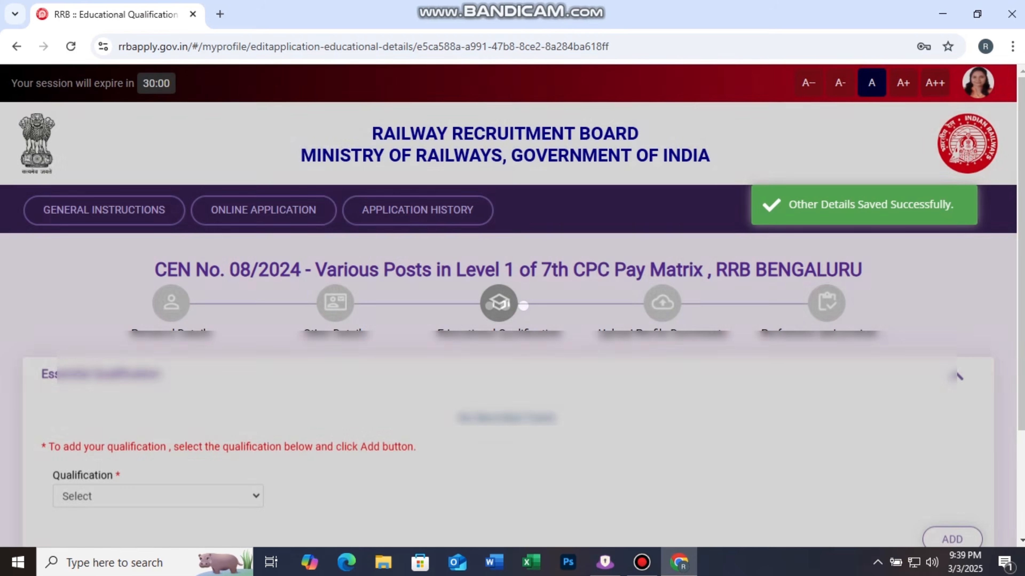
scroll(508, 306, down, 3)
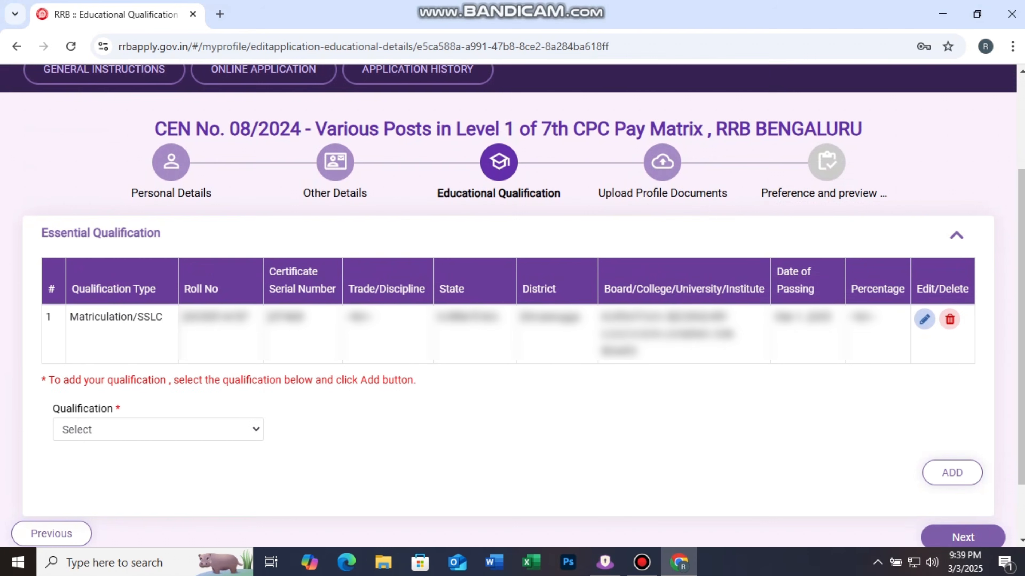
click(157, 430)
click(158, 430)
click(158, 430)
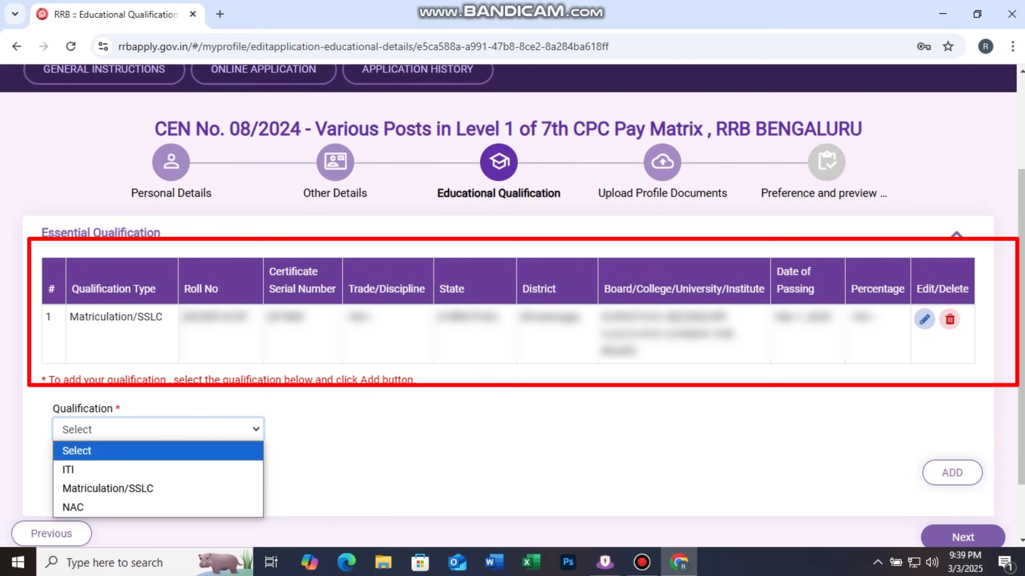
click(108, 488)
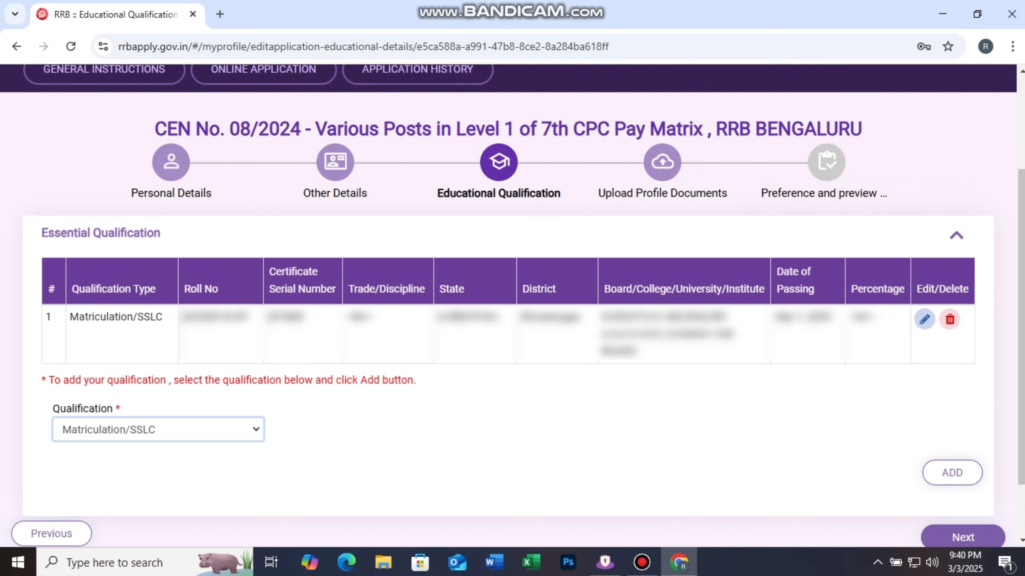
click(158, 429)
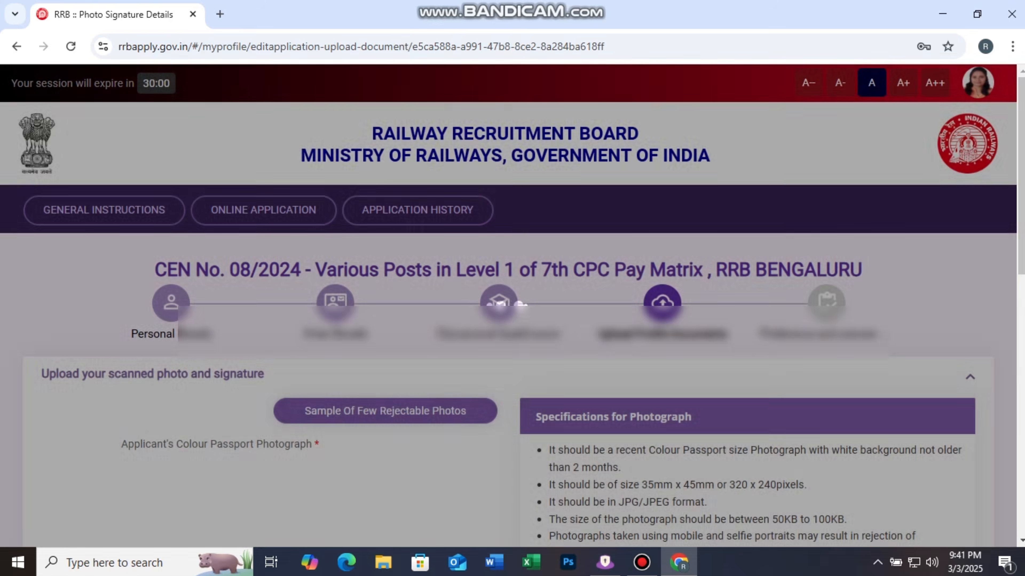
Review the photo and signature previews, keeping the existing passport photo file.
scroll(513, 307, down, 4)
scroll(512, 307, down, 2)
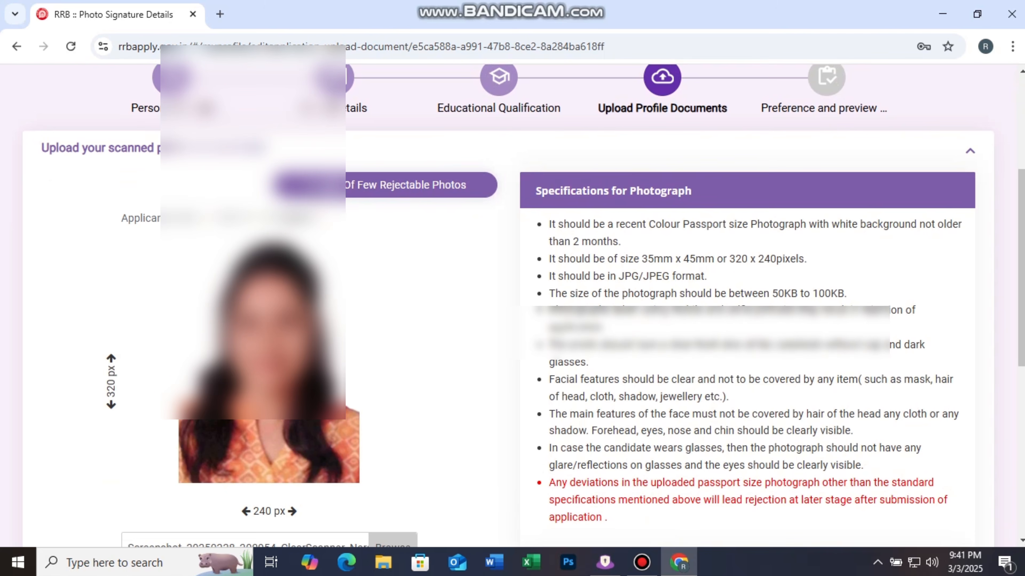
scroll(513, 307, down, 3)
scroll(512, 306, down, 2)
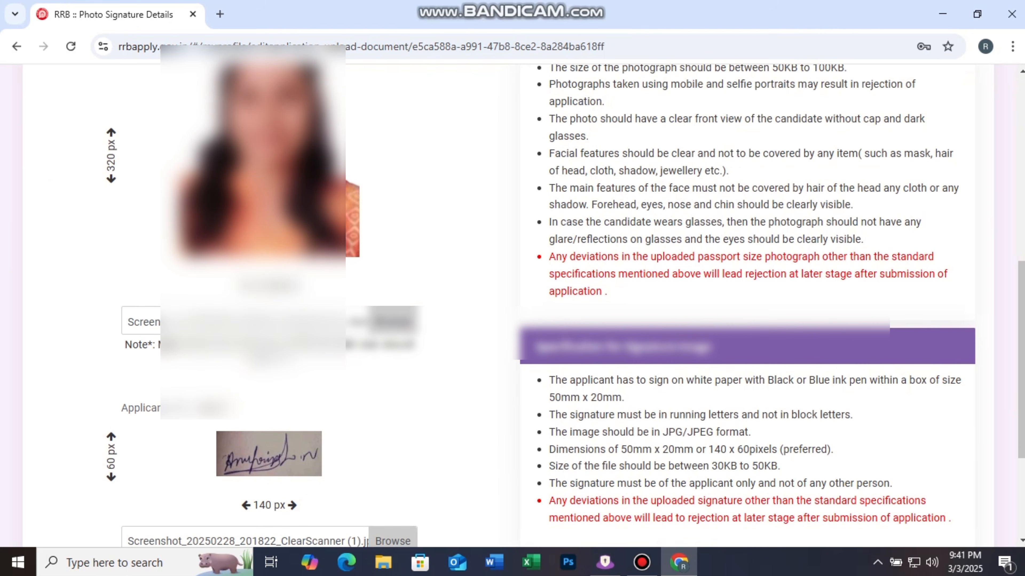
scroll(512, 307, up, 2)
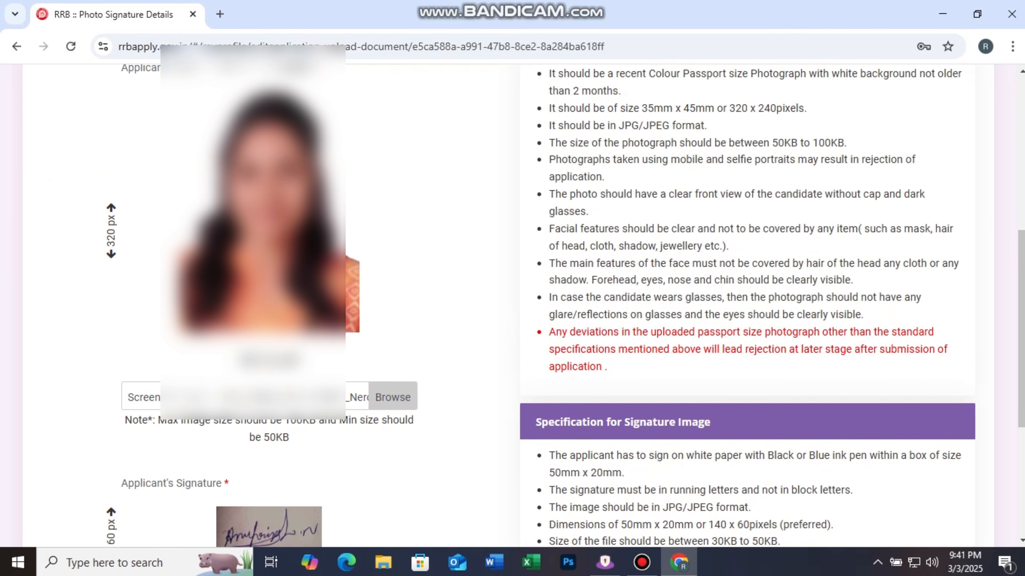
scroll(513, 306, up, 2)
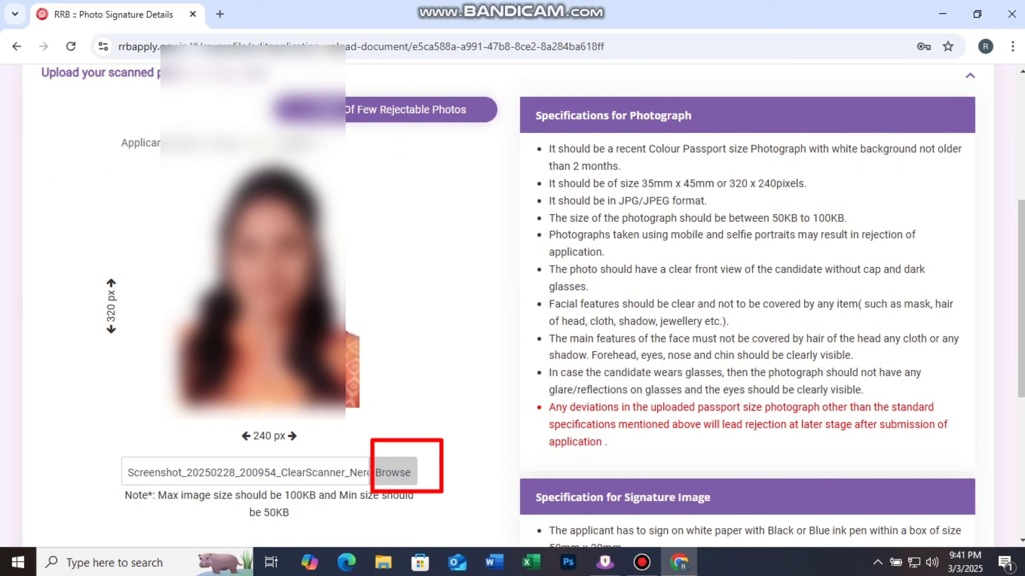
click(393, 473)
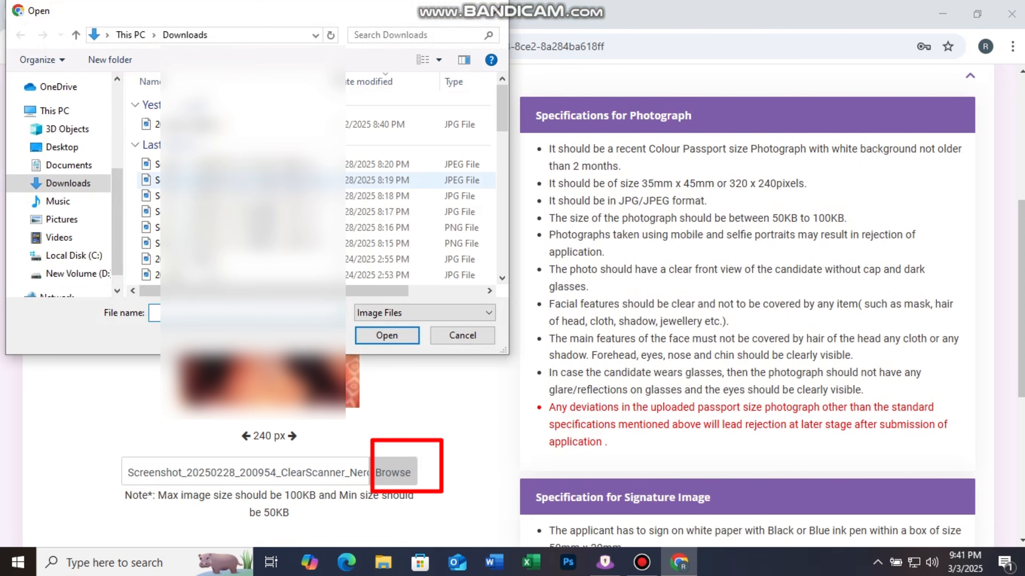
key(Escape)
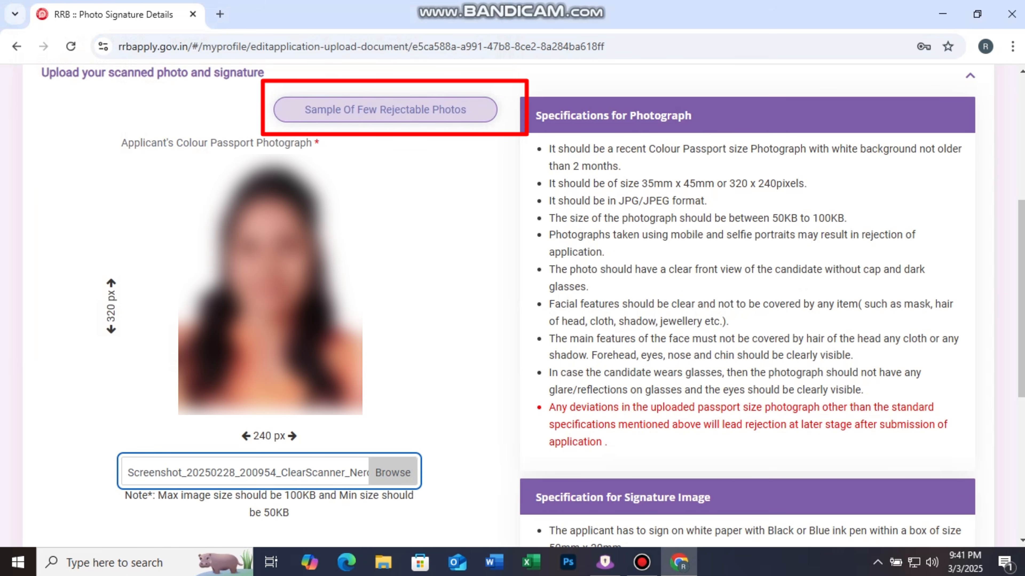
click(385, 110)
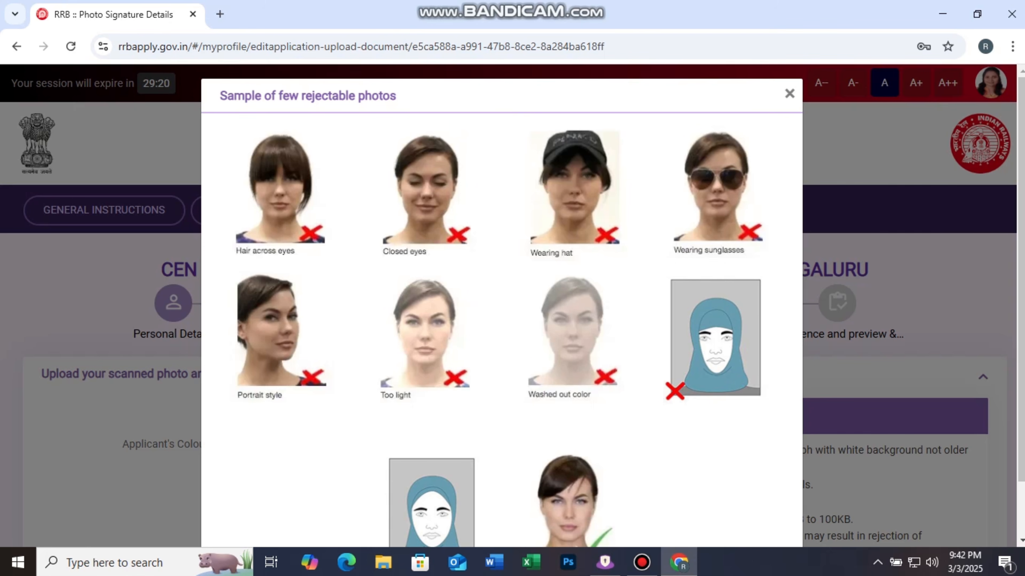
key(Escape)
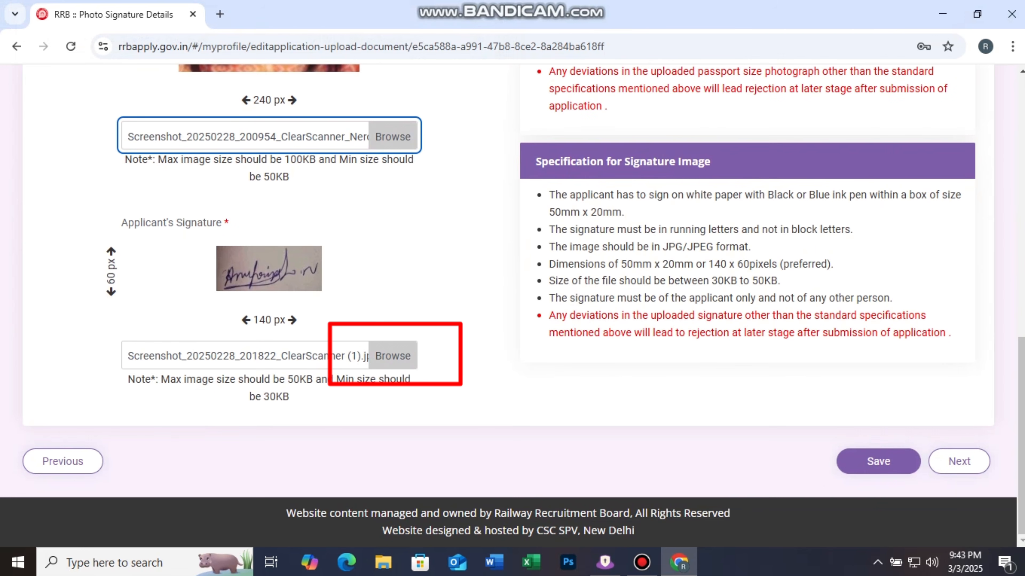
Keep the existing signature image and continue to the post preference page.
click(393, 356)
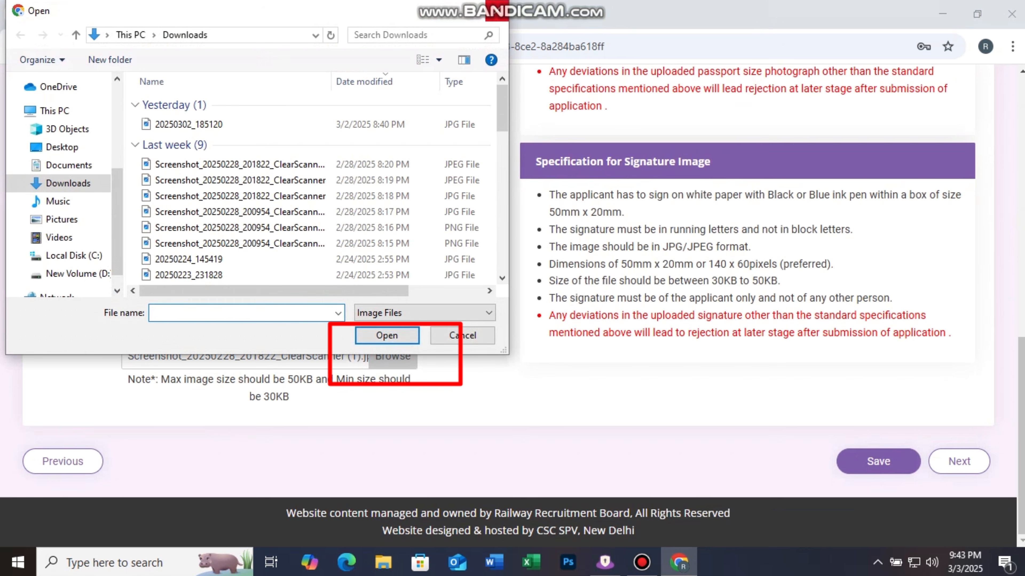
click(497, 11)
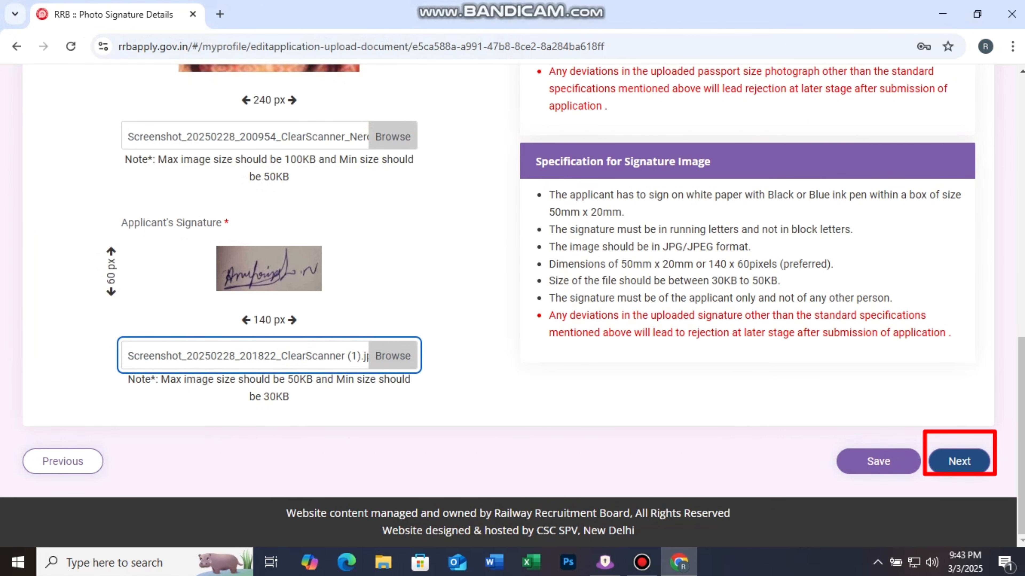
click(959, 461)
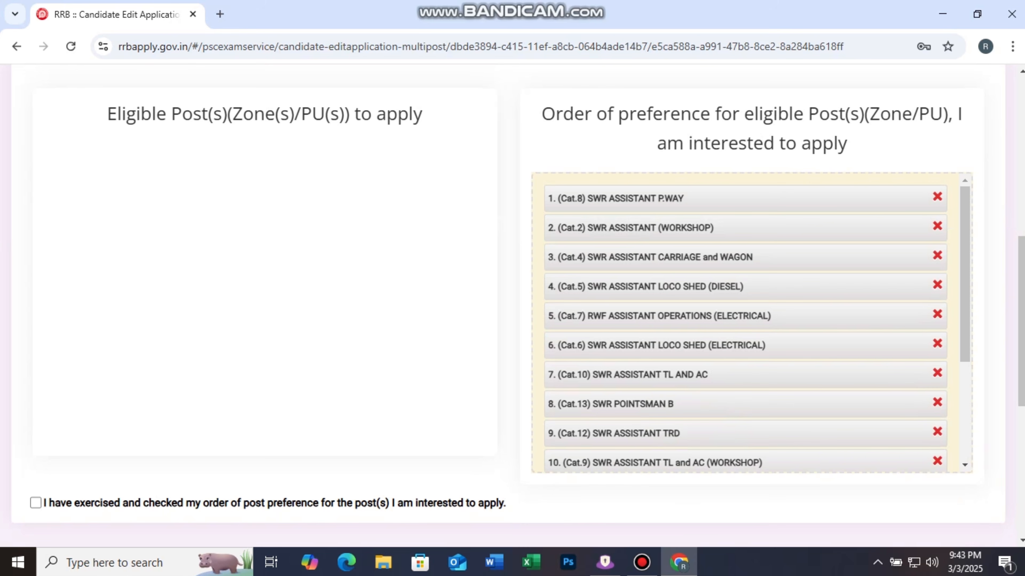
Remove all fifteen existing posts from the preference list.
click(937, 197)
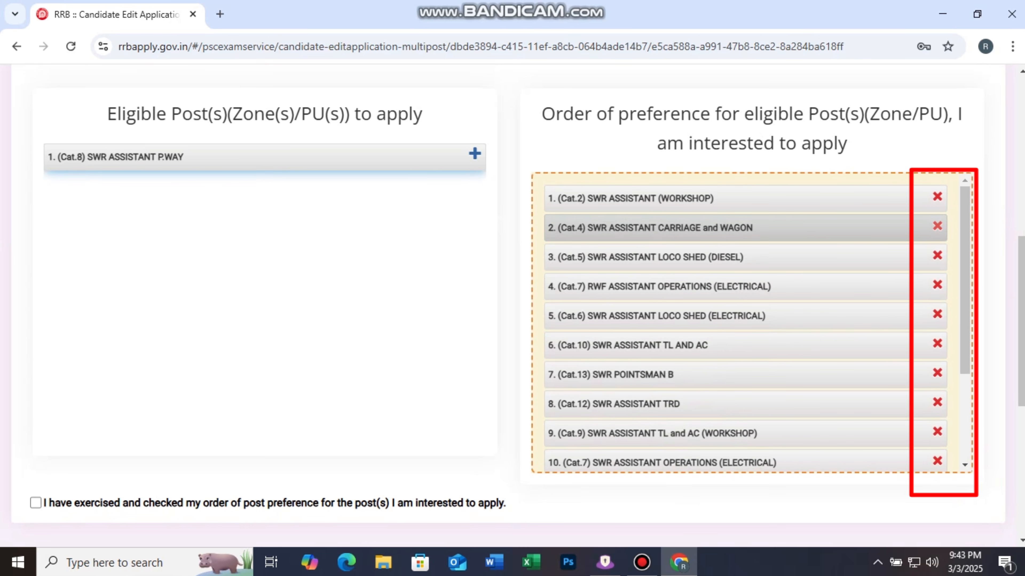
click(937, 226)
click(937, 256)
click(937, 285)
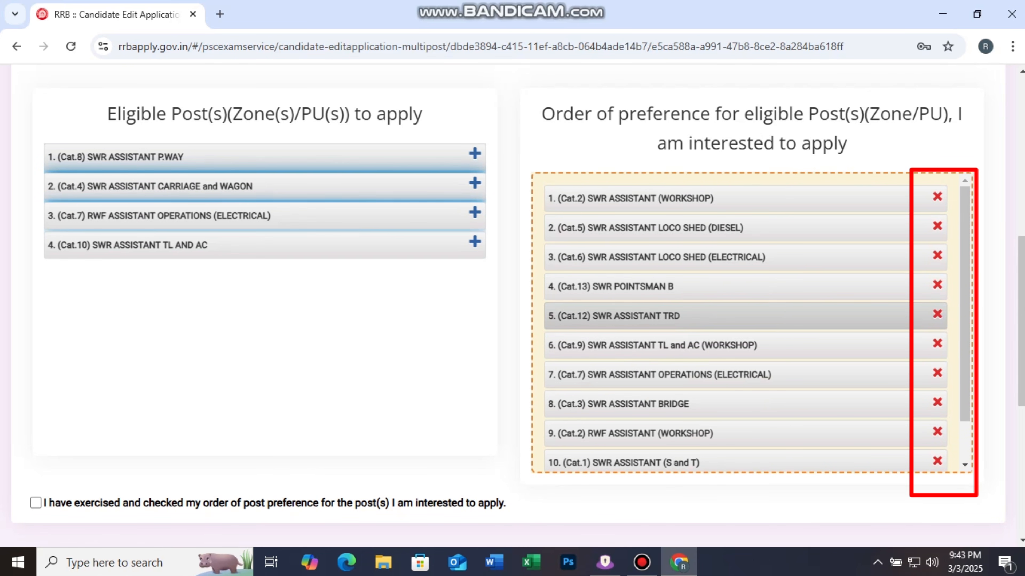
click(937, 314)
click(937, 343)
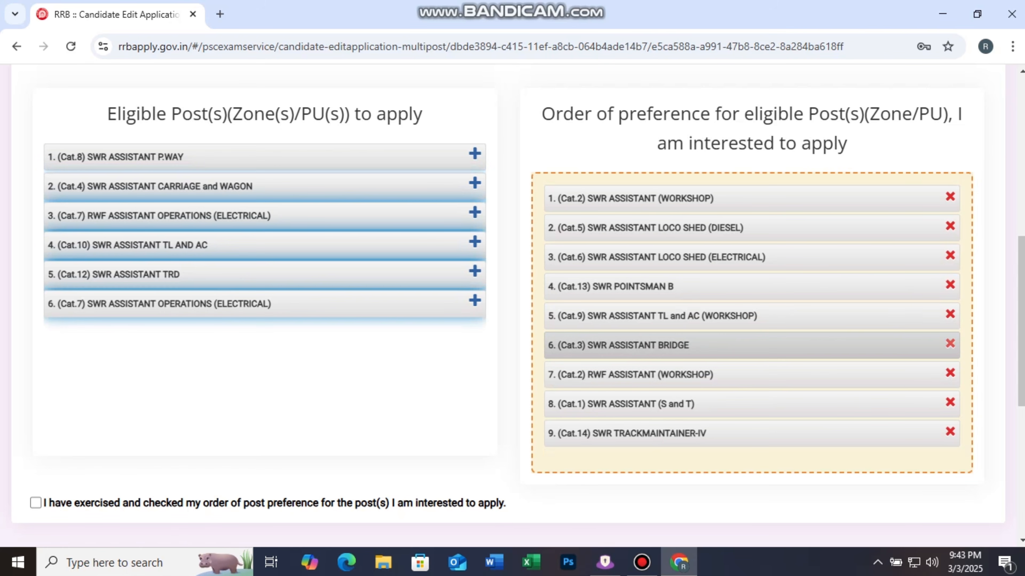
click(948, 343)
click(948, 373)
click(948, 373)
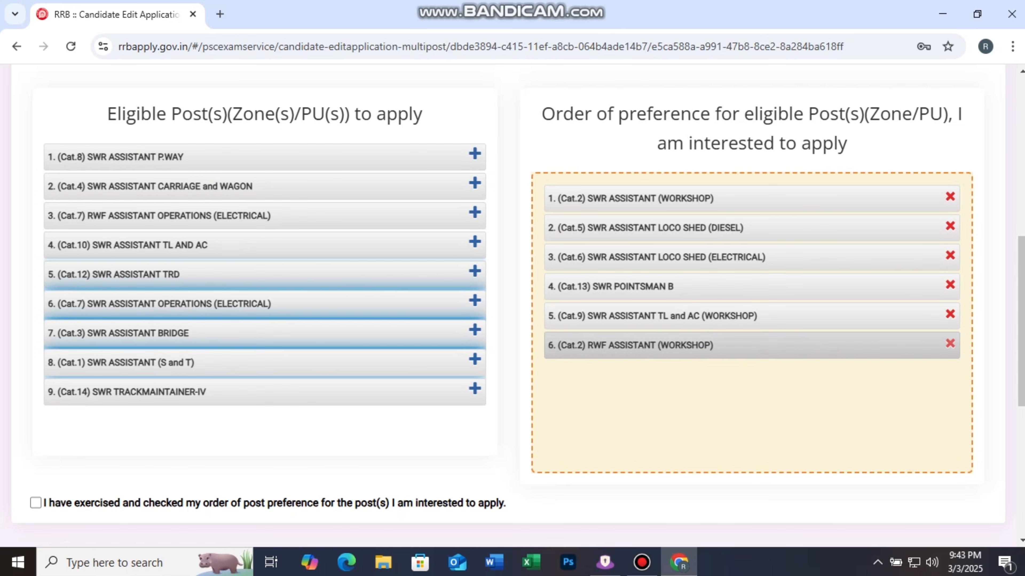
click(949, 343)
click(950, 314)
click(950, 285)
click(950, 255)
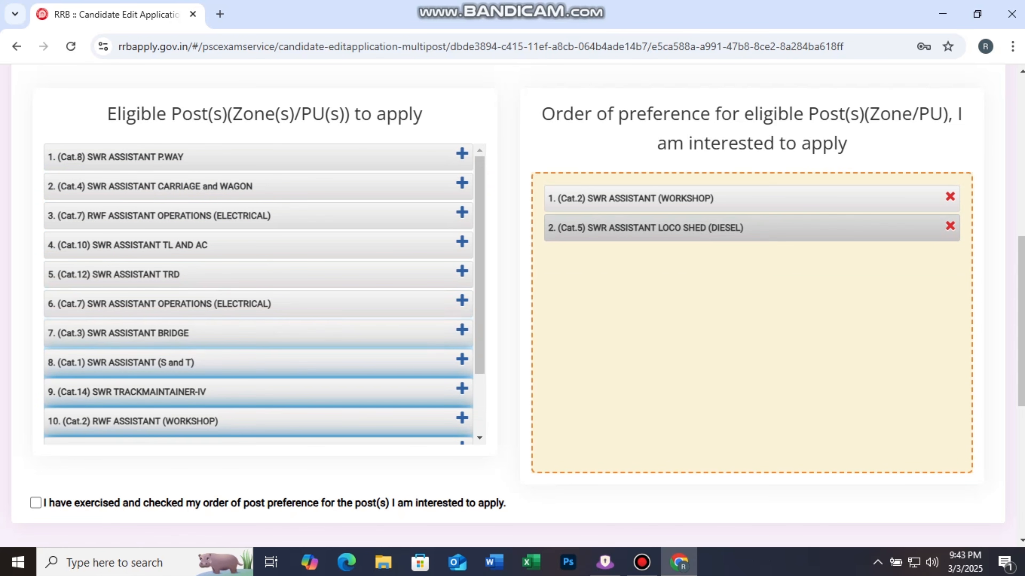
click(949, 226)
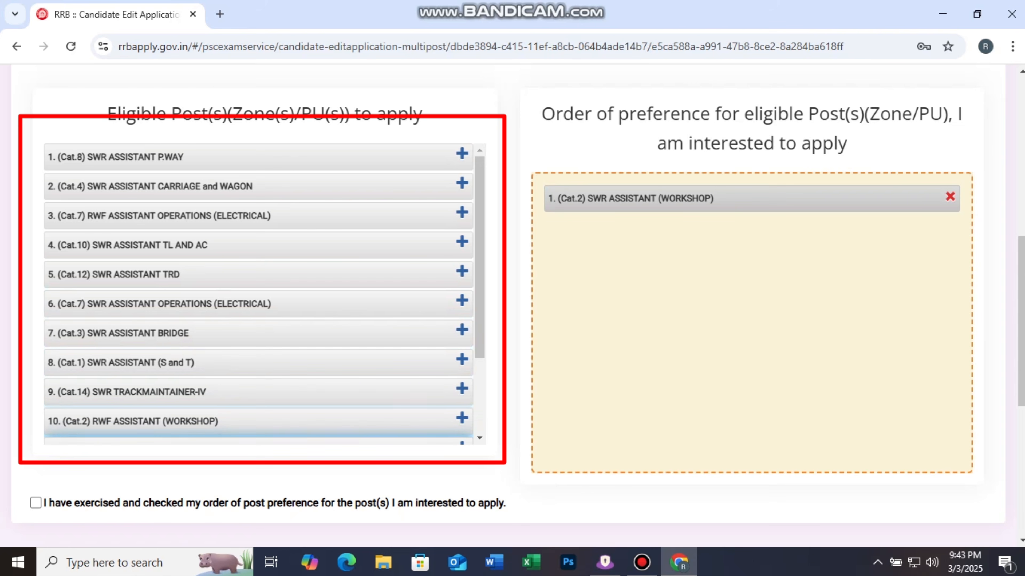
click(950, 197)
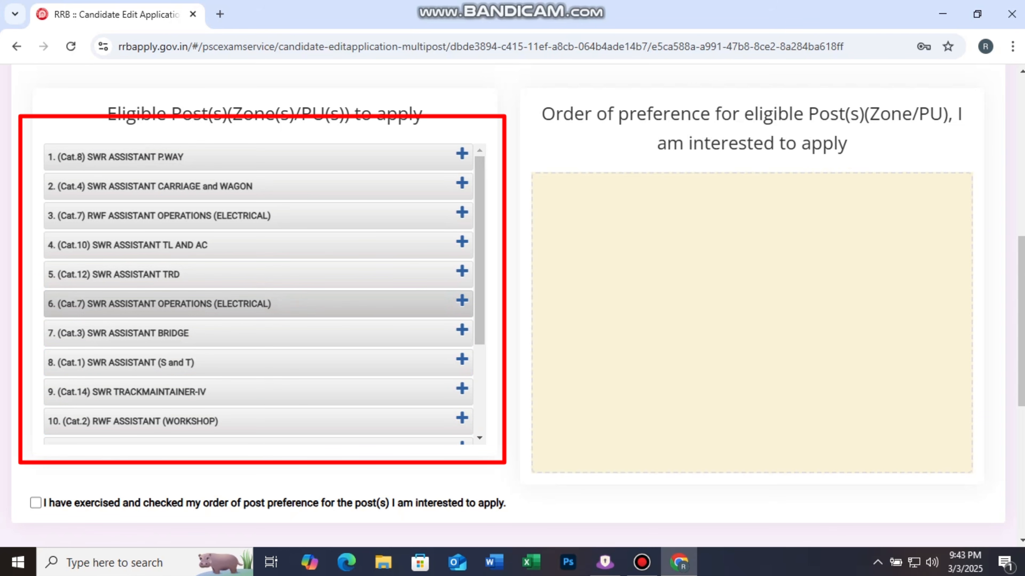
Add seven preferences in order: P.WAY, RWF Operations (Electrical), TRD, Bridge, Trackmaintainer-IV, TL and AC (Workshop), Loco Shed (Electrical).
scroll(258, 303, down, 4)
scroll(258, 304, up, 4)
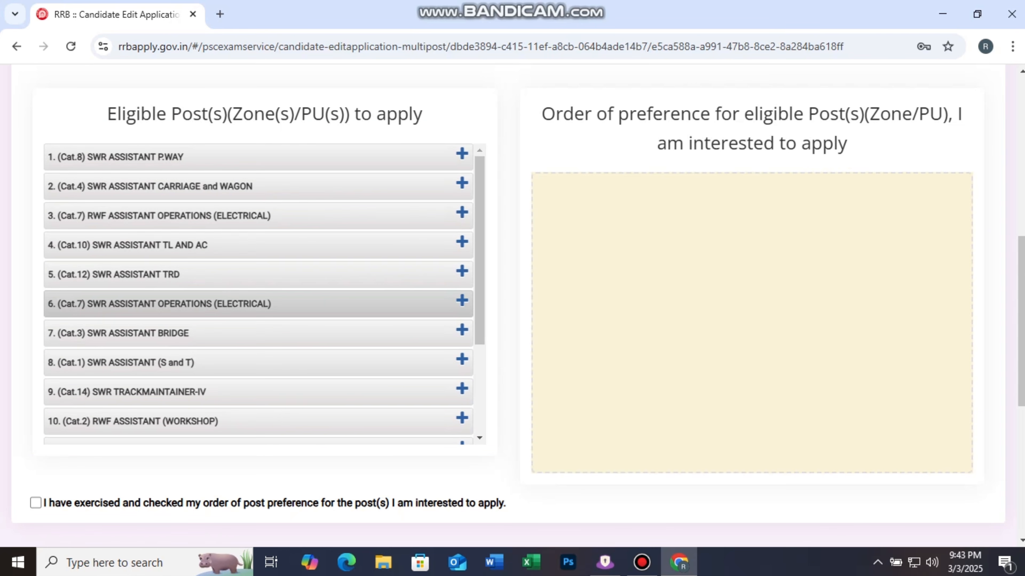
click(462, 153)
click(462, 183)
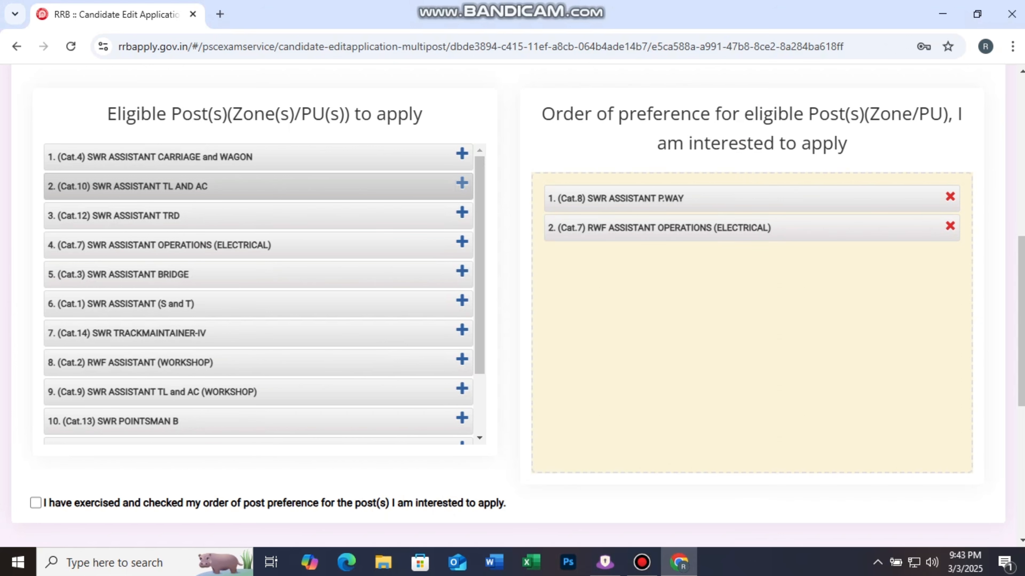
click(461, 212)
click(462, 241)
click(461, 271)
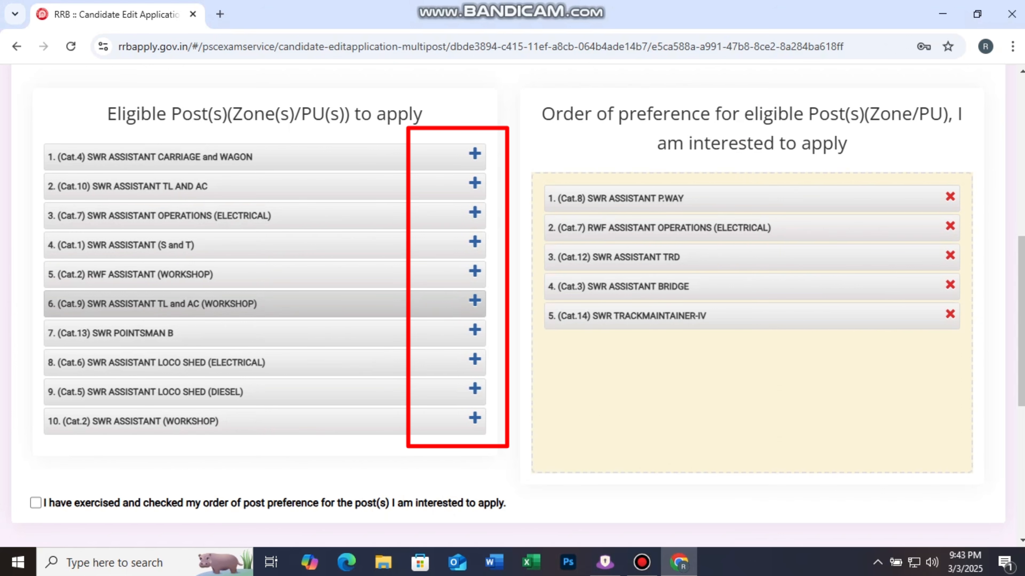
click(474, 300)
click(474, 330)
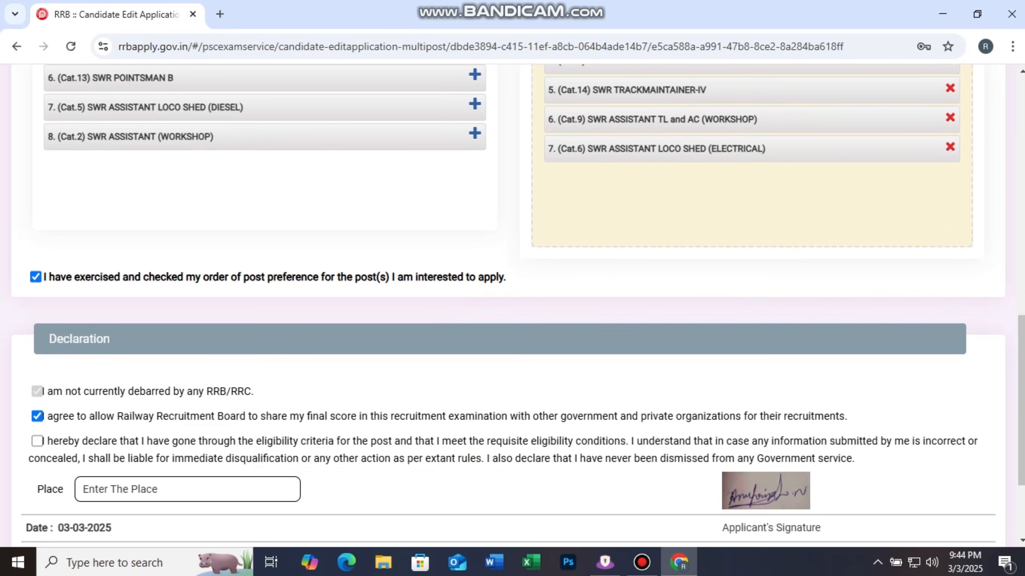
Set the declaration place to UDUPI and save the updated preferences and declaration.
click(177, 489)
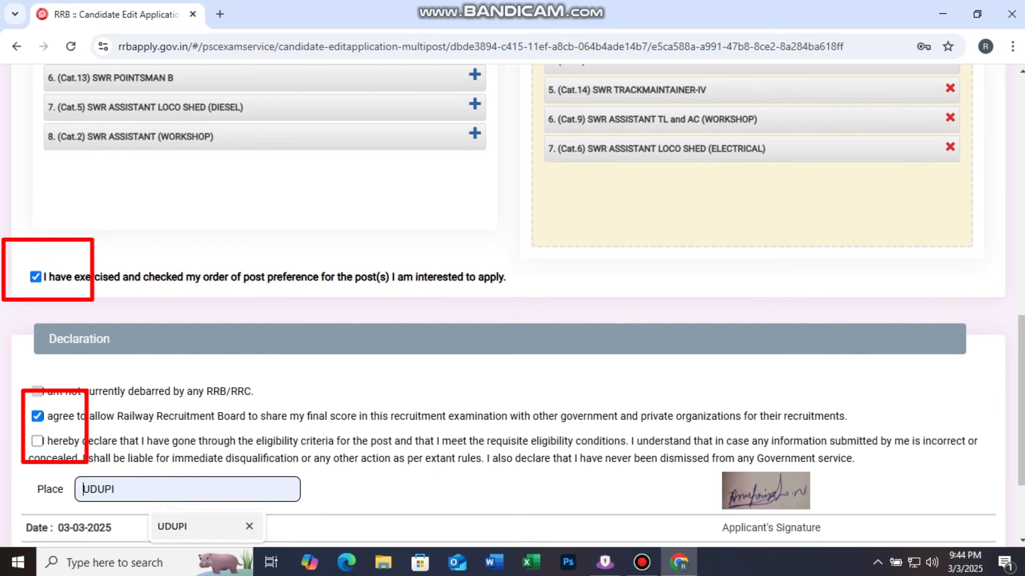
click(172, 526)
scroll(508, 305, down, 1)
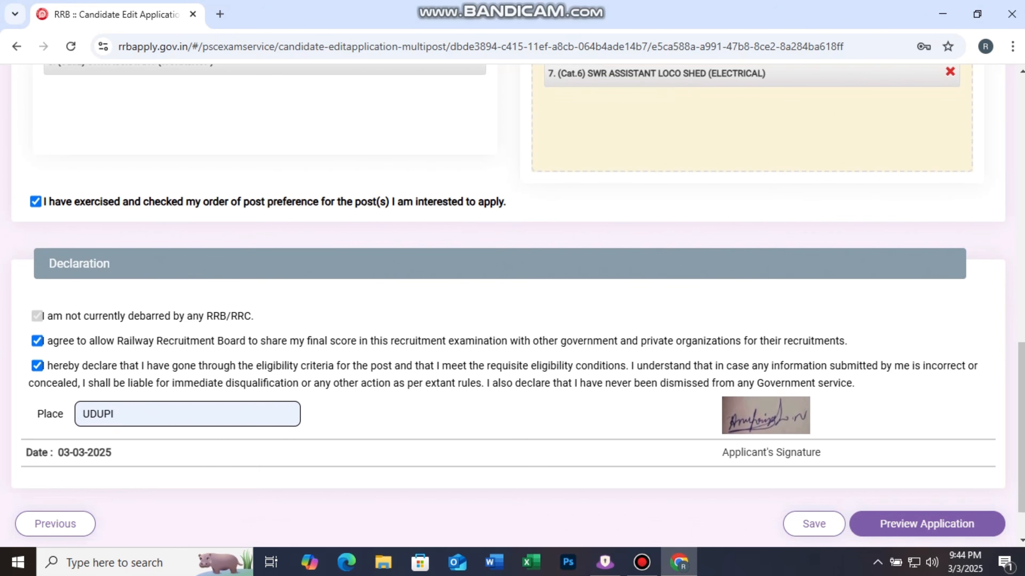
click(814, 523)
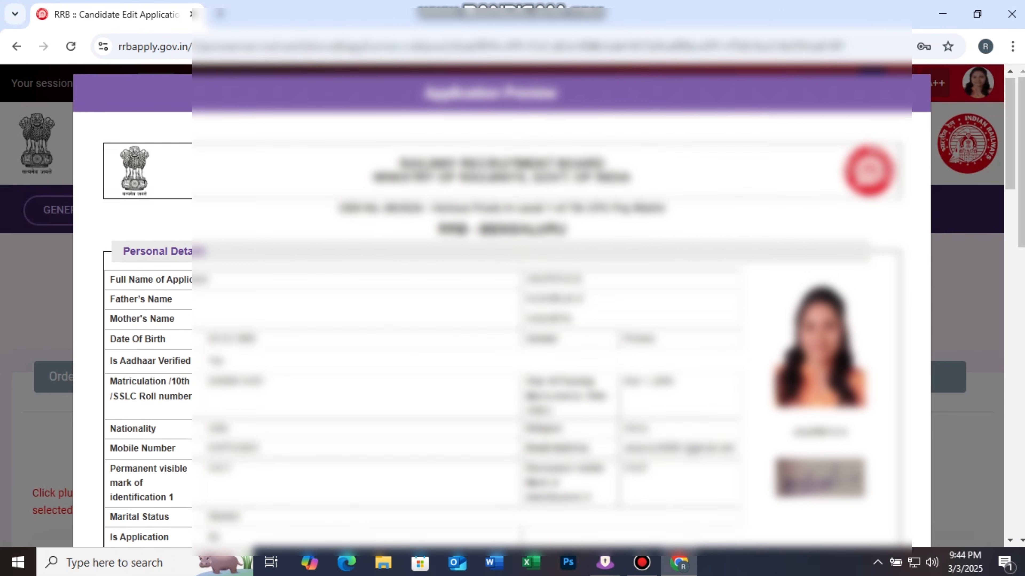
Review the application preview and confirm the details are correct.
scroll(501, 302, down, 3)
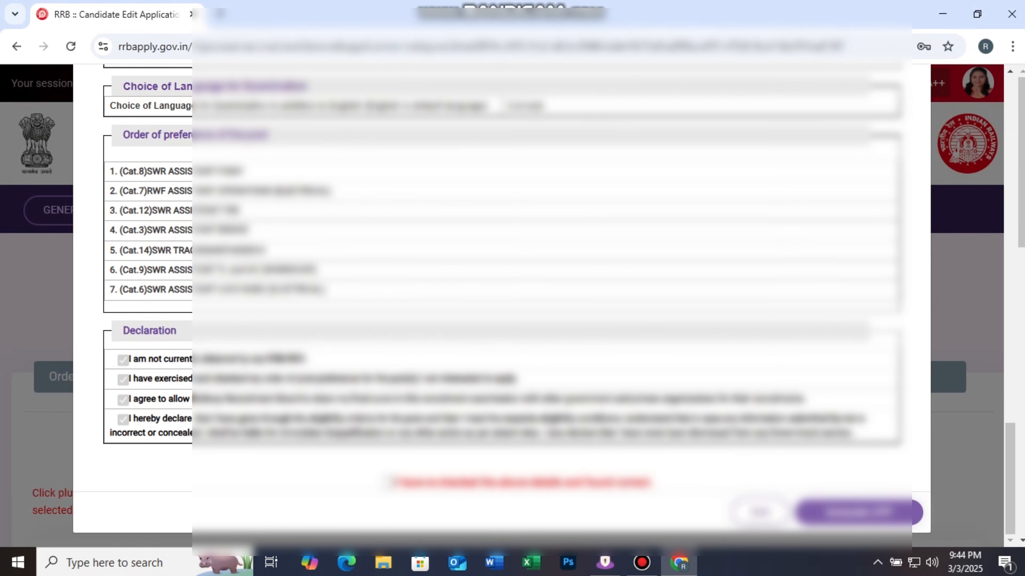
click(387, 482)
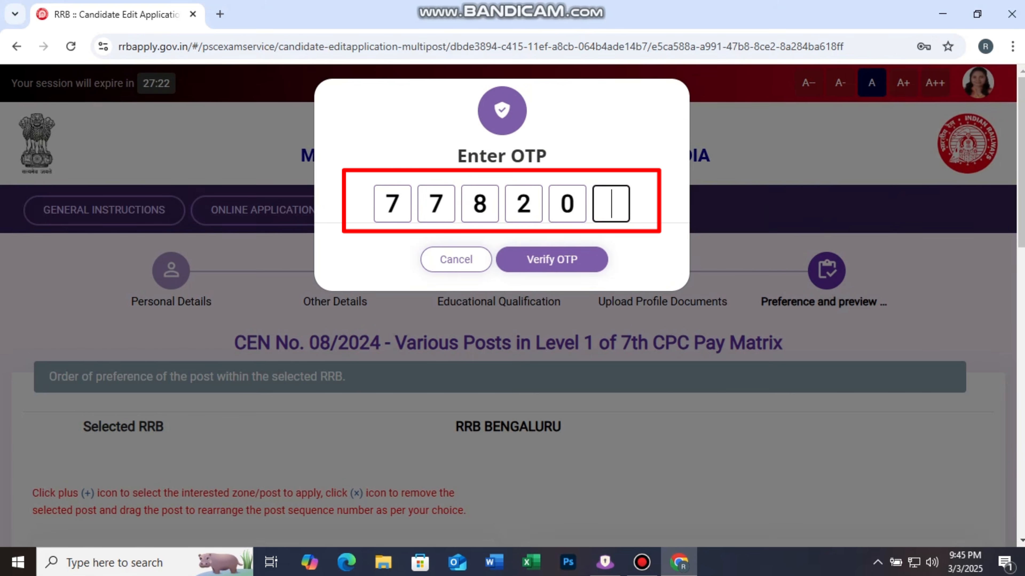
Enter the last one-time code digit and verify the code.
text(3)
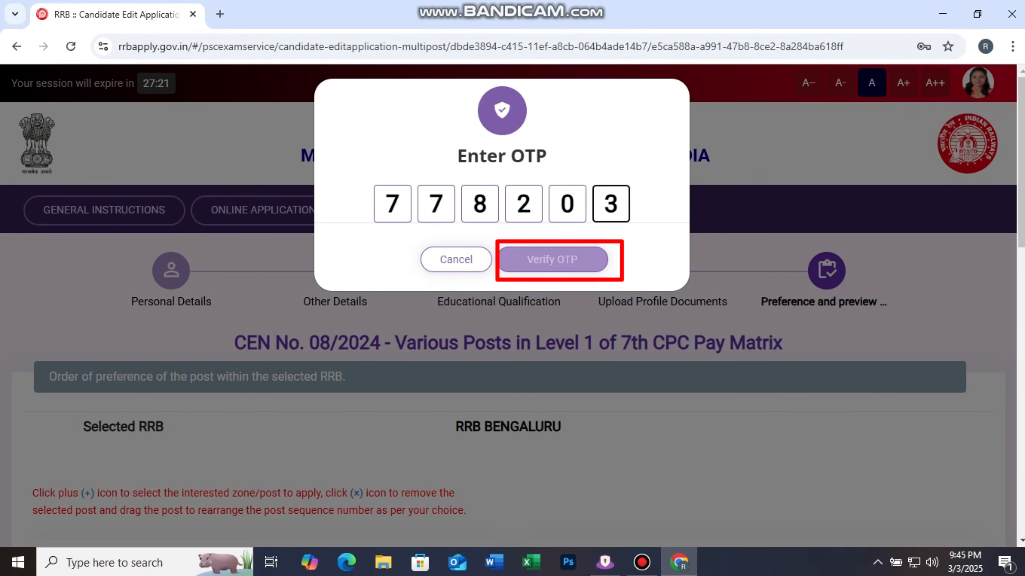
click(552, 260)
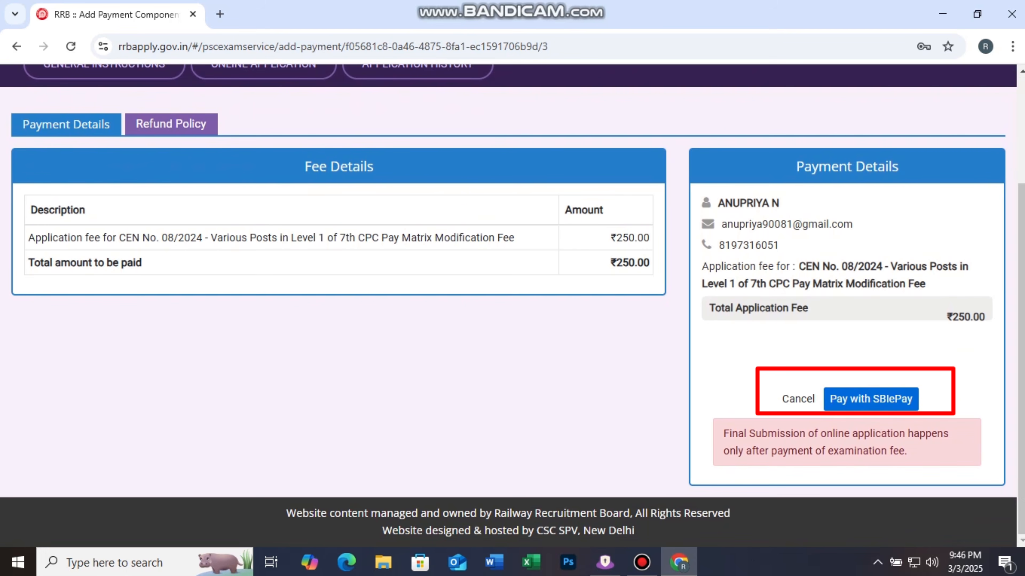
Pay the ₹250.00 modification fee via SBIePay after agreeing to the terms and conditions.
click(870, 399)
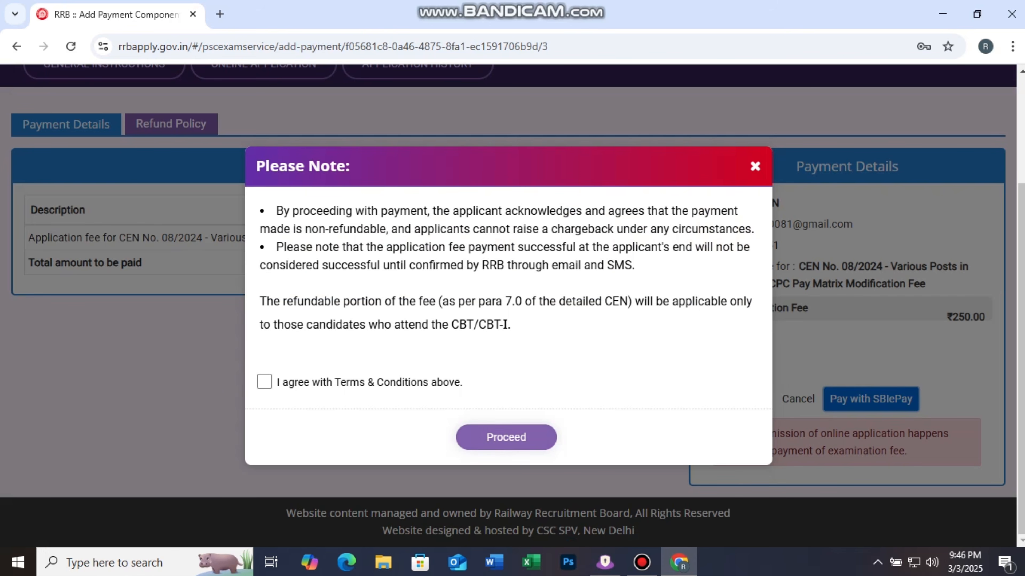
click(265, 382)
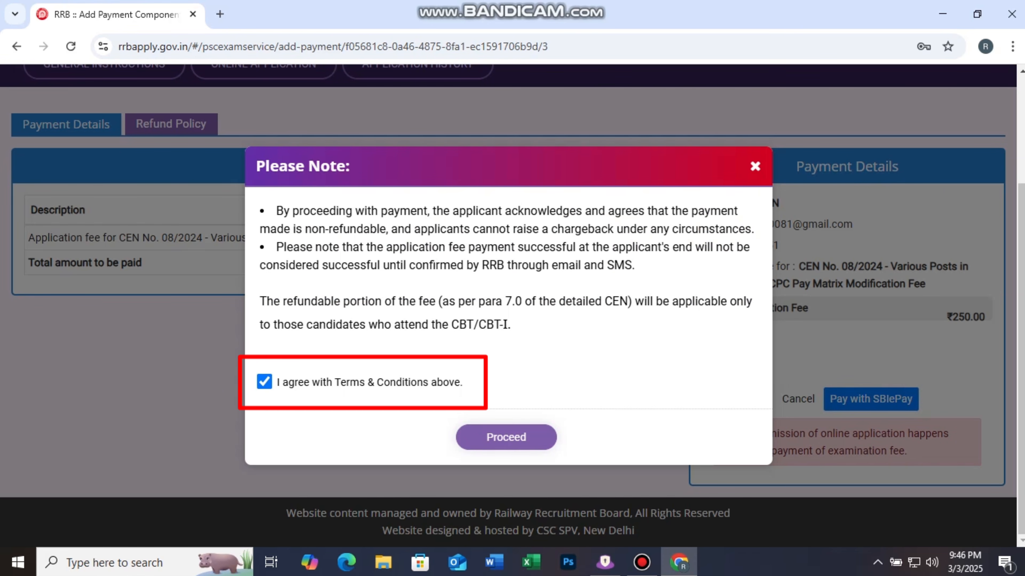
click(506, 438)
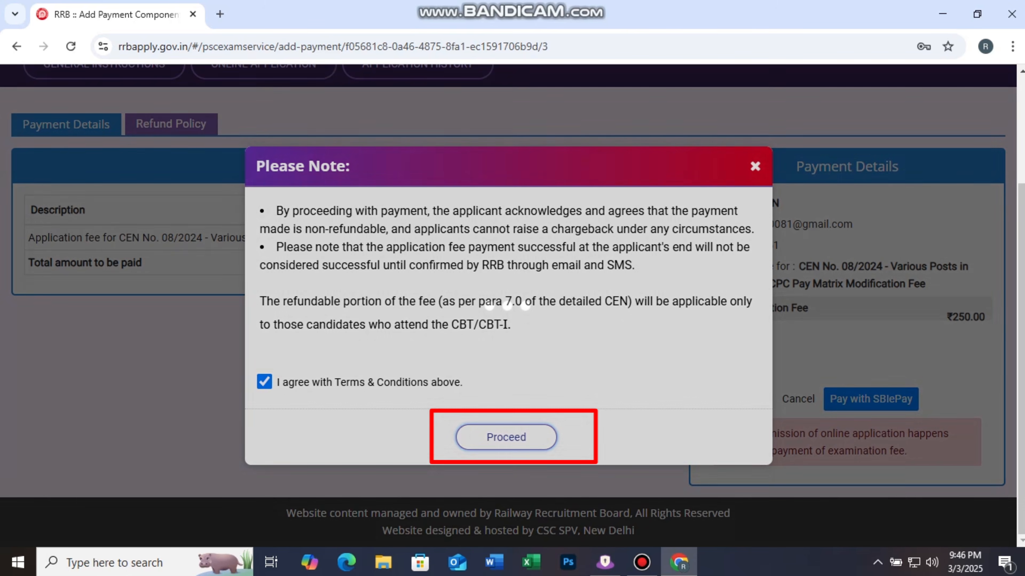